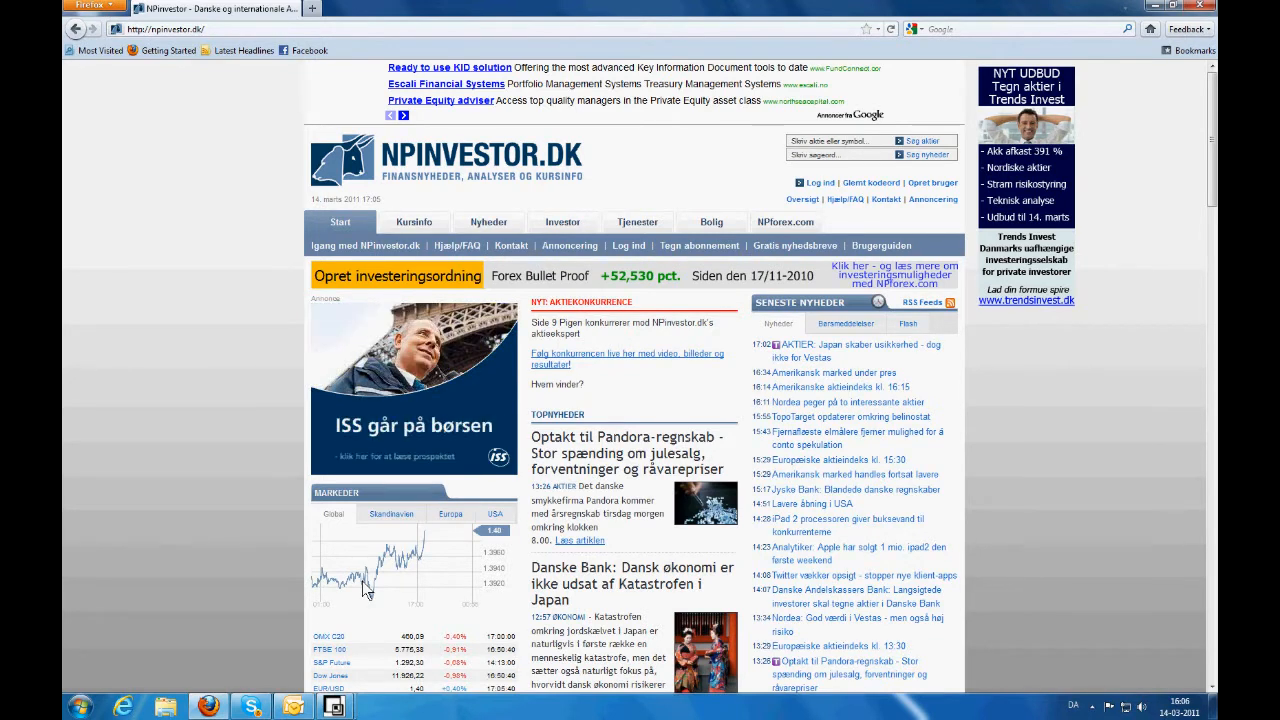
pyautogui.click(244, 28)
pyautogui.write('www.n')
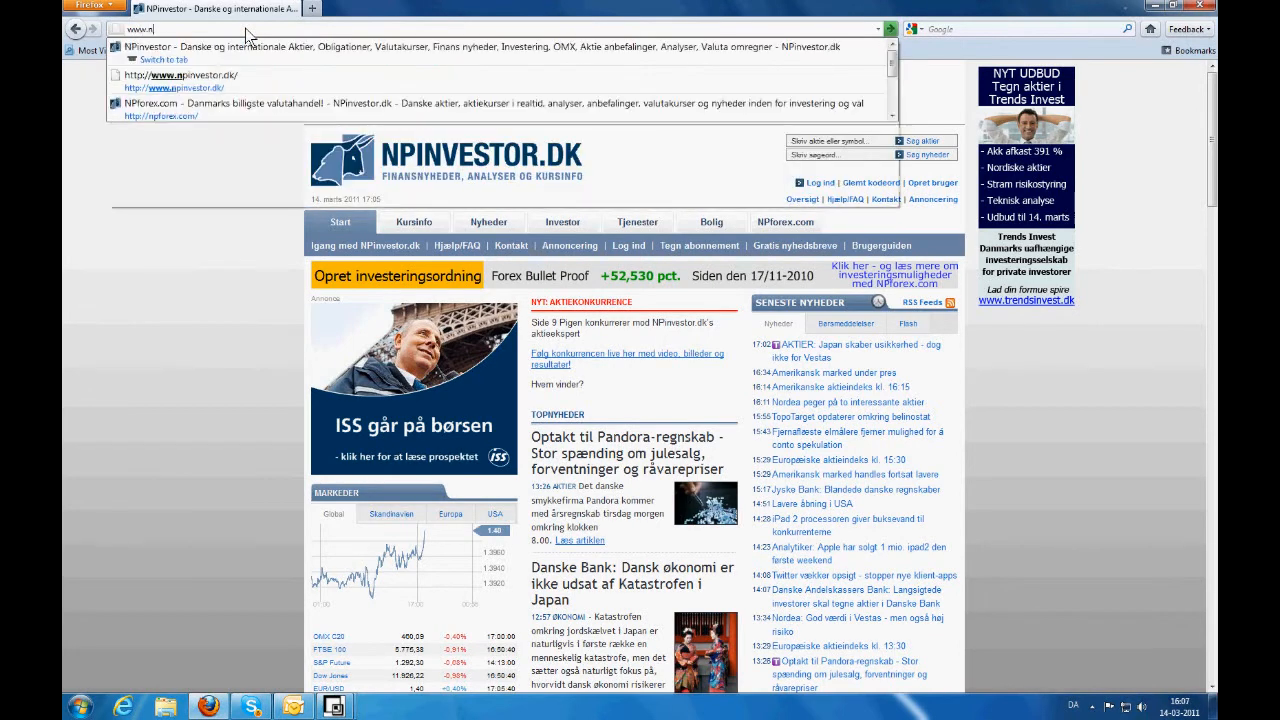
pyautogui.write('pforex.com')
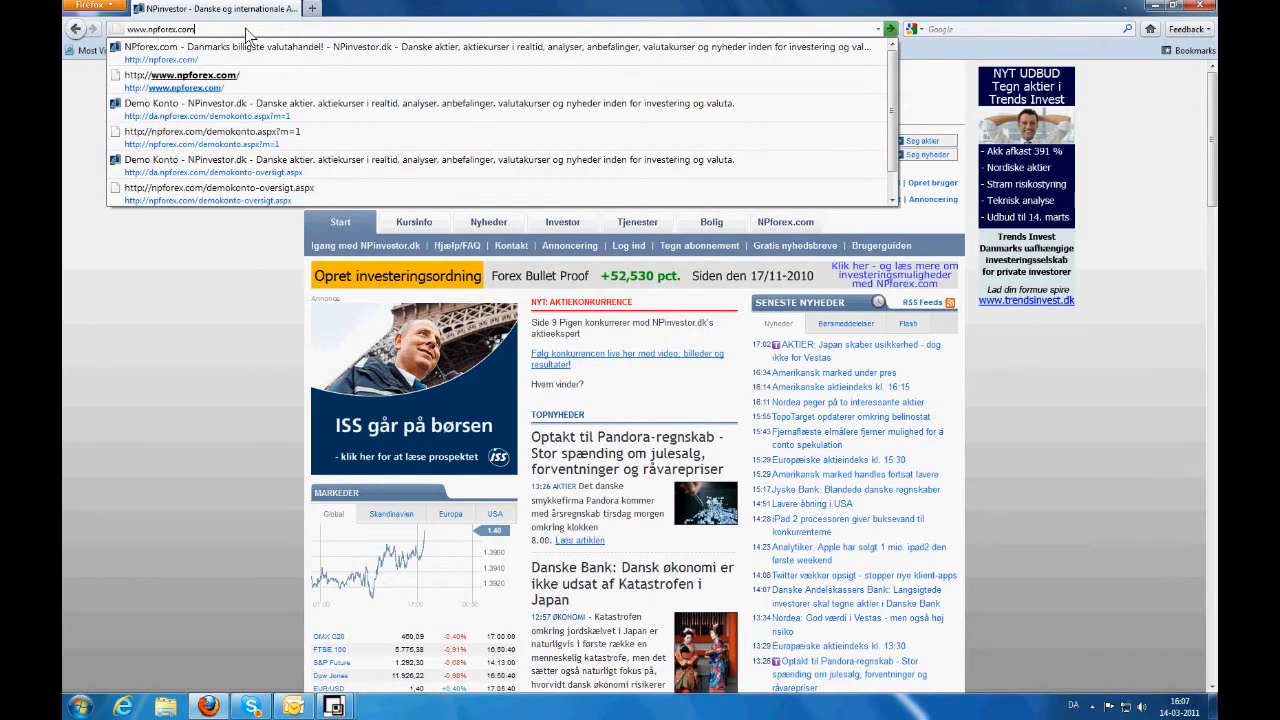
pyautogui.press('Return')
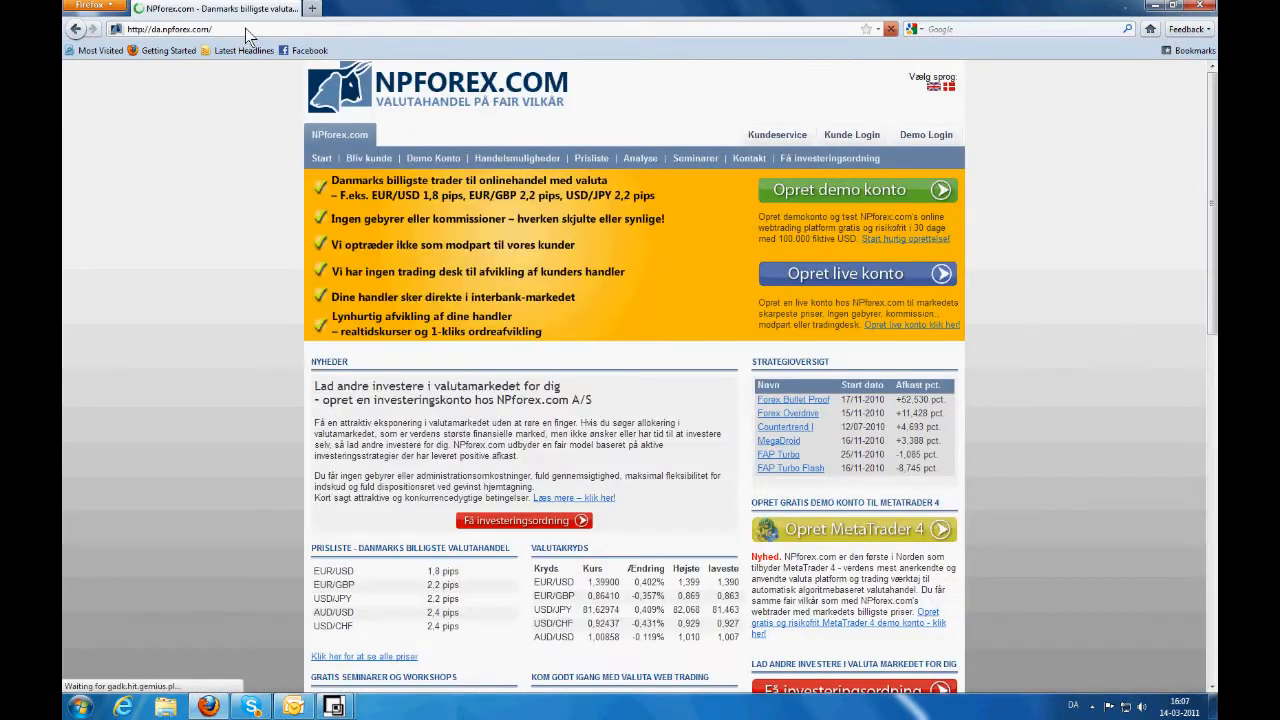
pyautogui.click(447, 160)
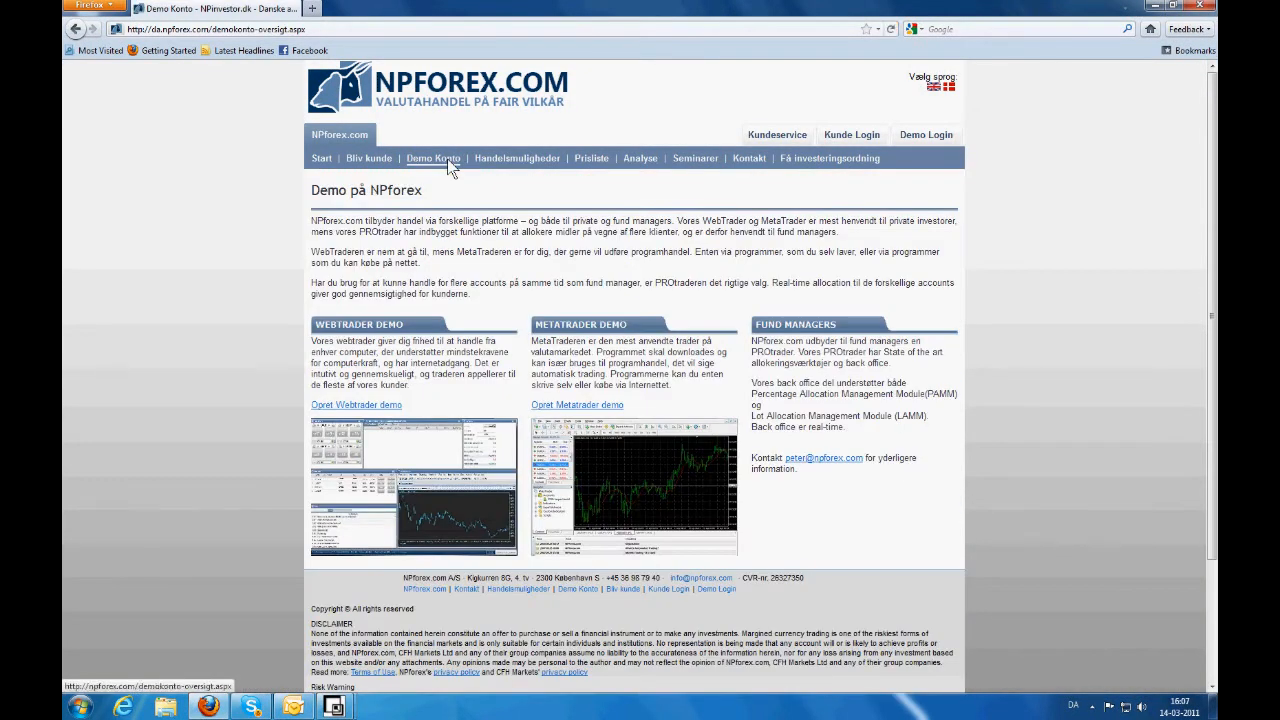
pyautogui.click(590, 405)
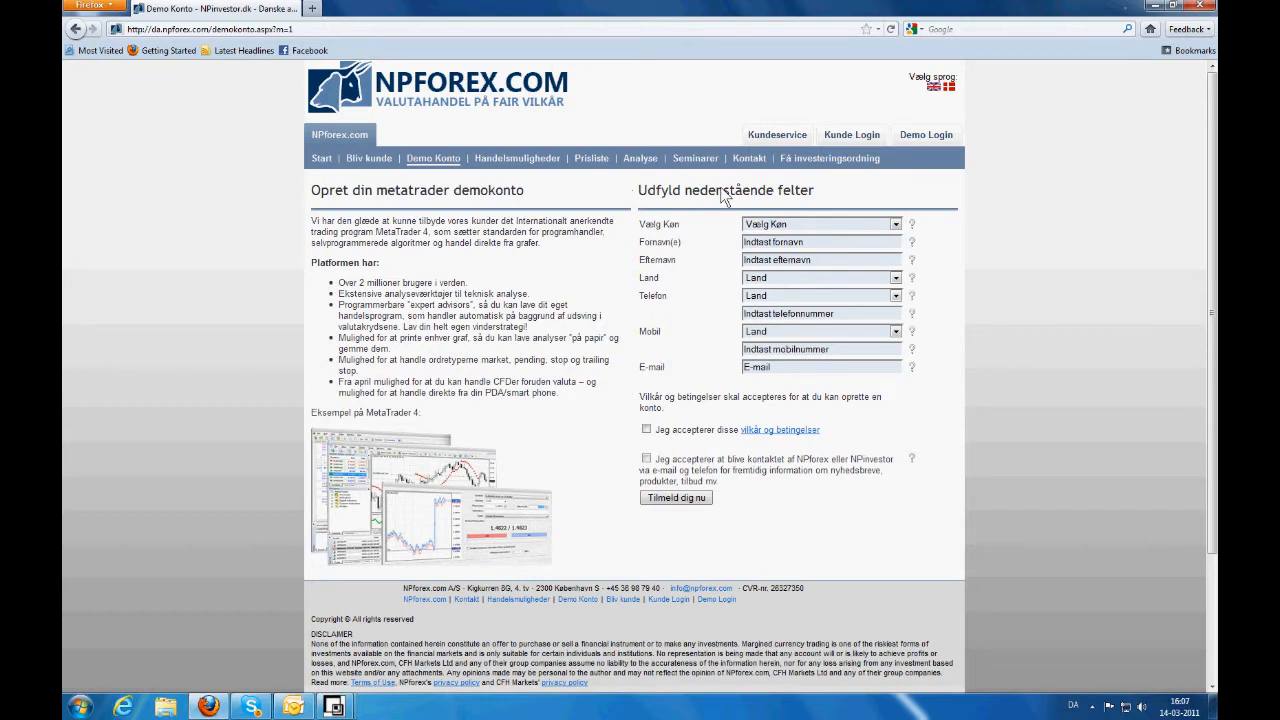
# - Choose gender Mand, enter the first name and surname, and select Danmark as country
pyautogui.click(790, 224)
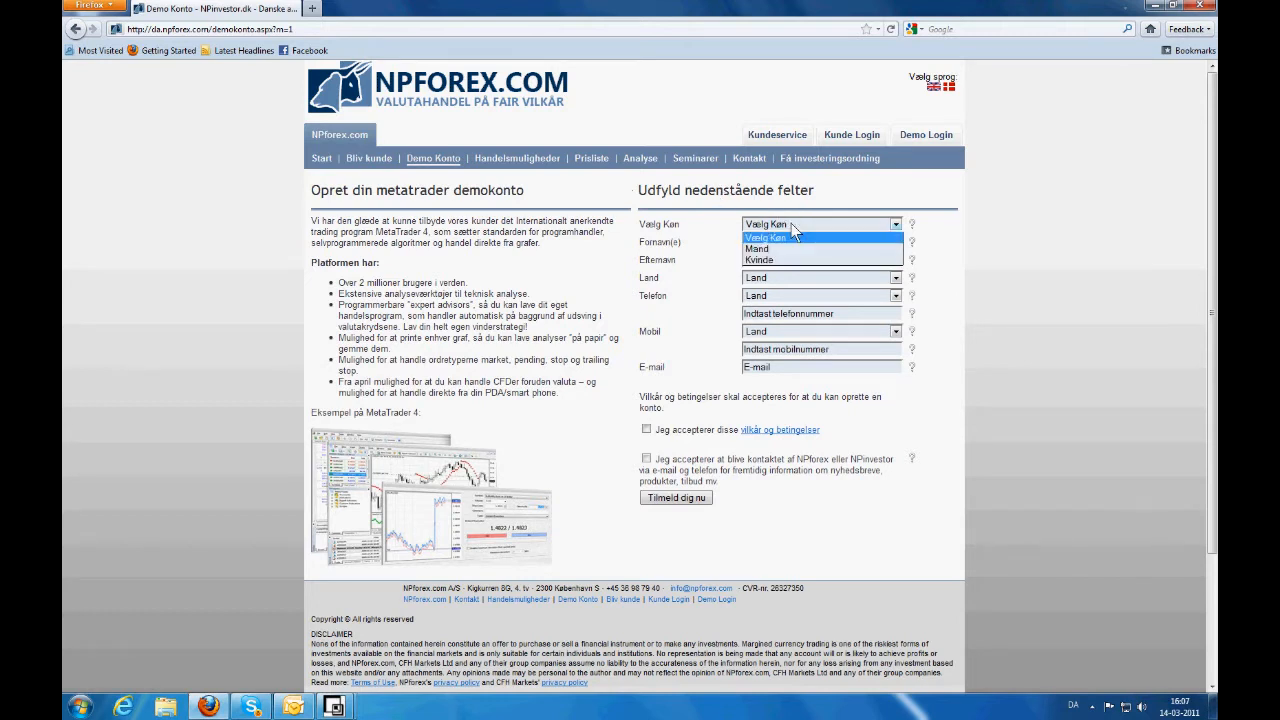
pyautogui.click(783, 249)
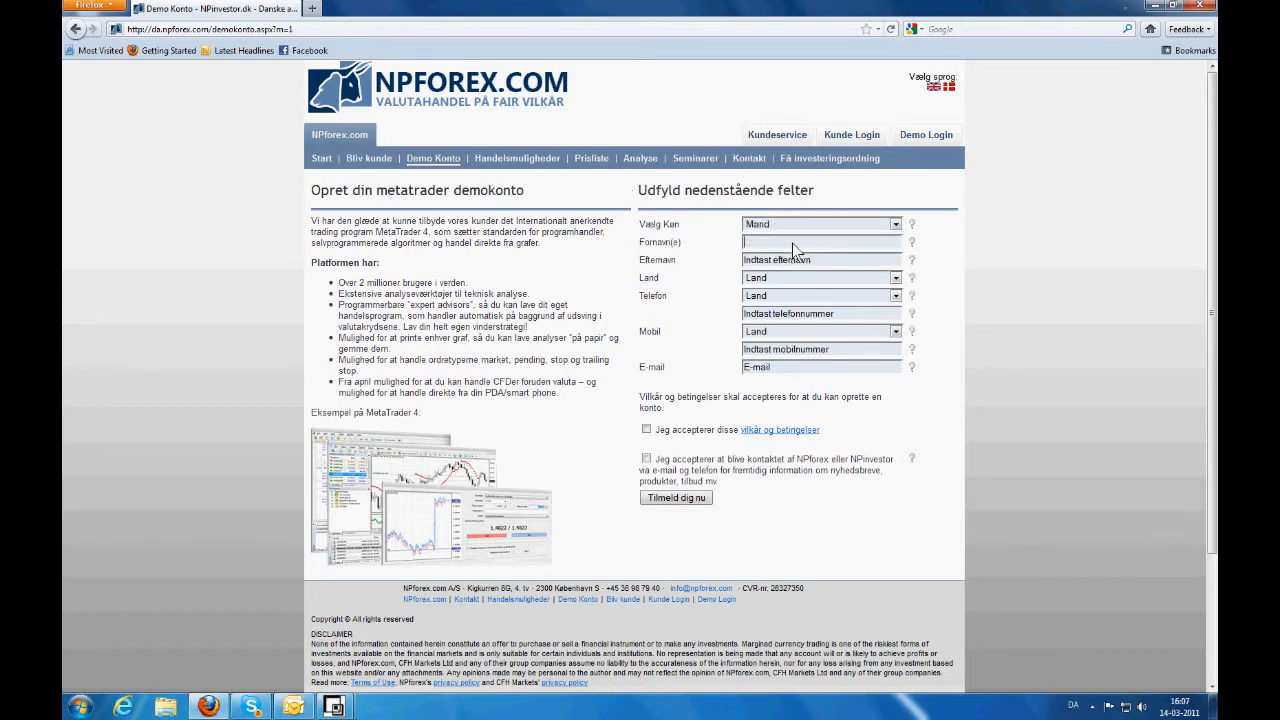
pyautogui.press('Down')
pyautogui.press('Tab')
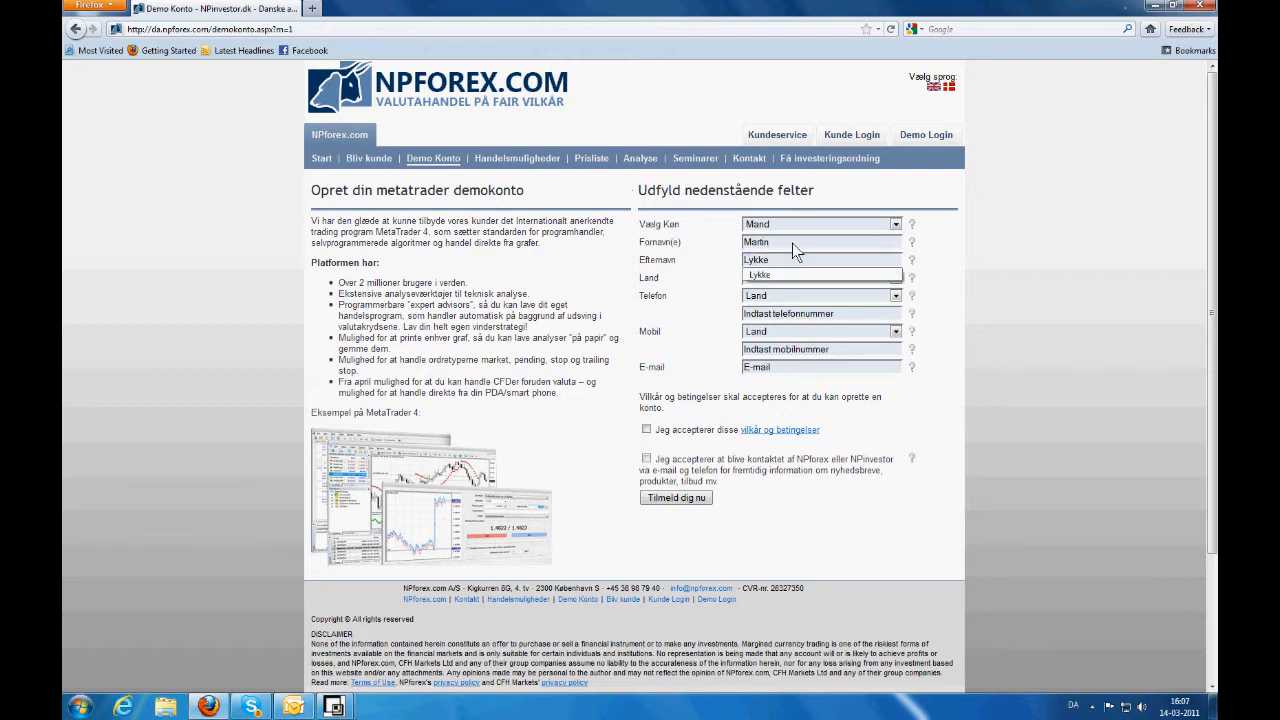
pyautogui.click(768, 280)
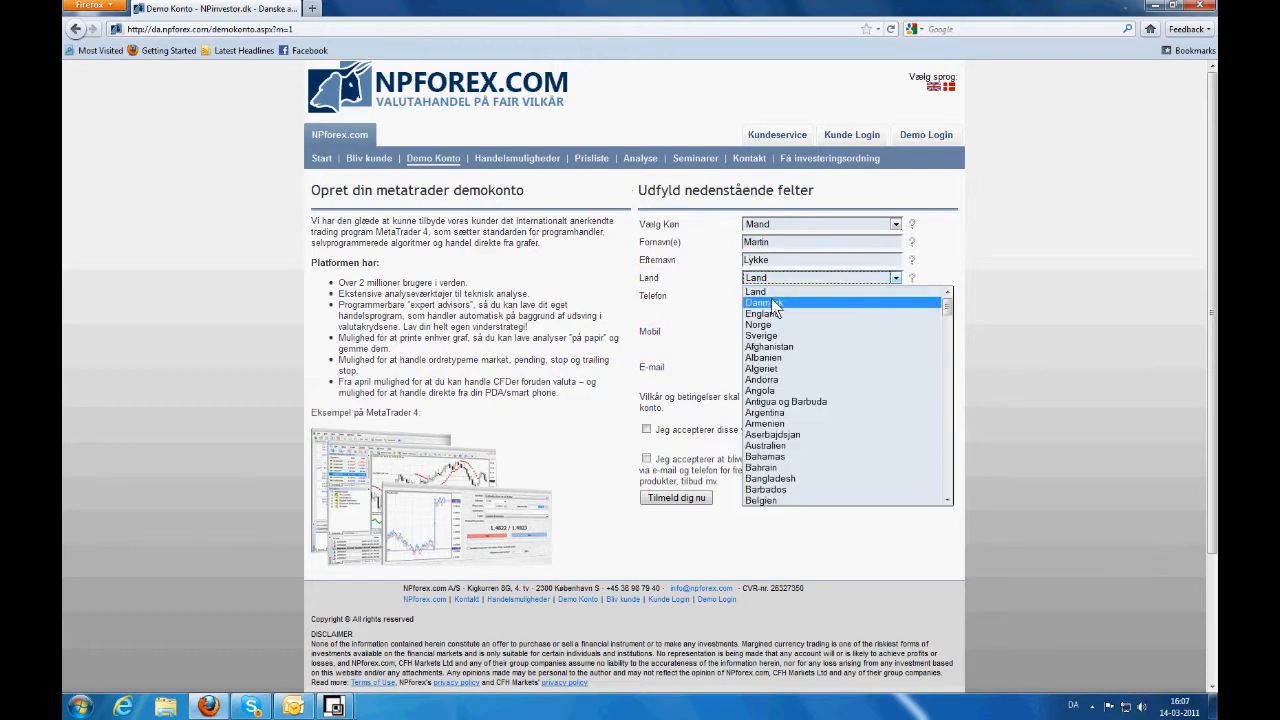
pyautogui.click(771, 300)
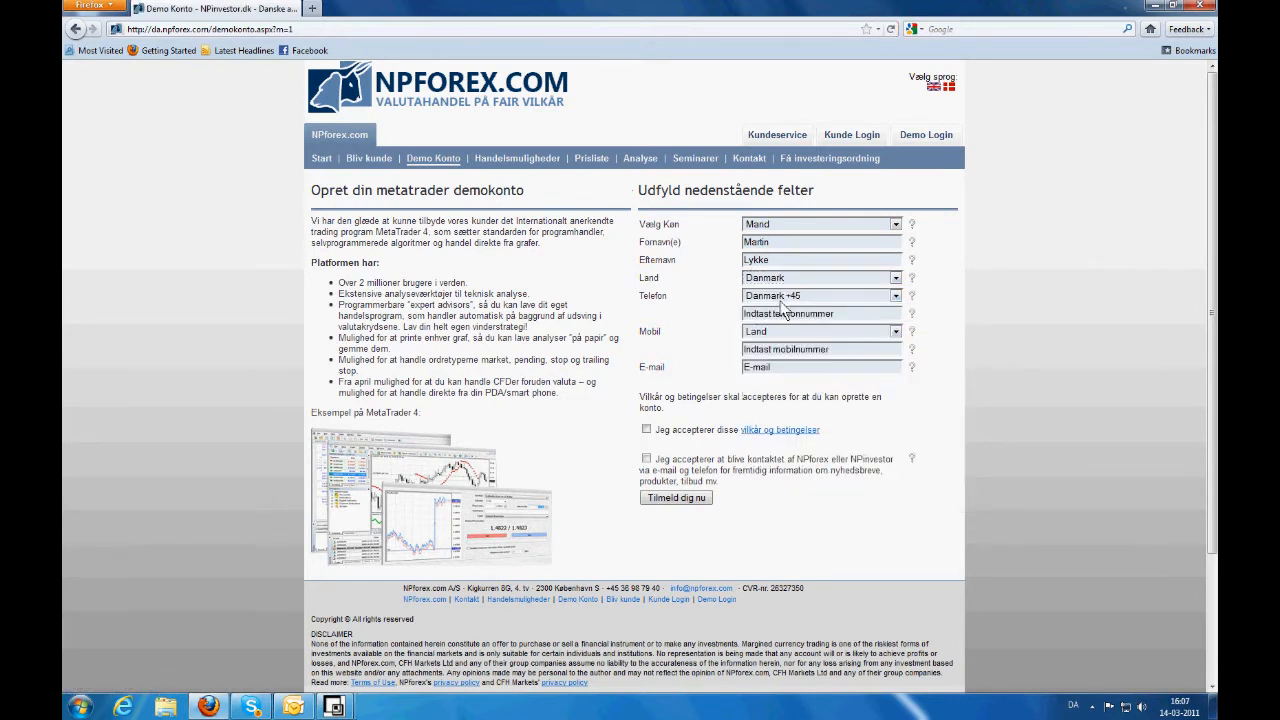
# - Enter the phone number and a mobile number with the England +44 country code
pyautogui.click(809, 312)
pyautogui.write('36')
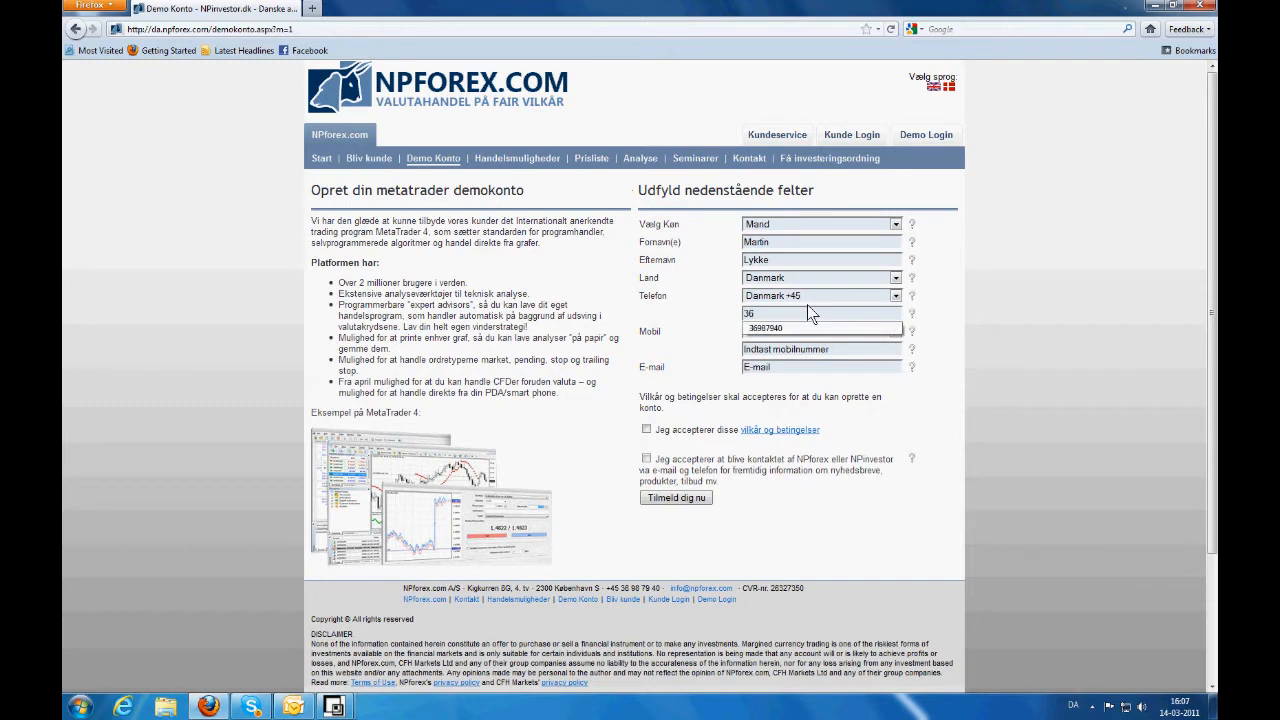
pyautogui.press('Down')
pyautogui.press('Return')
pyautogui.click(789, 331)
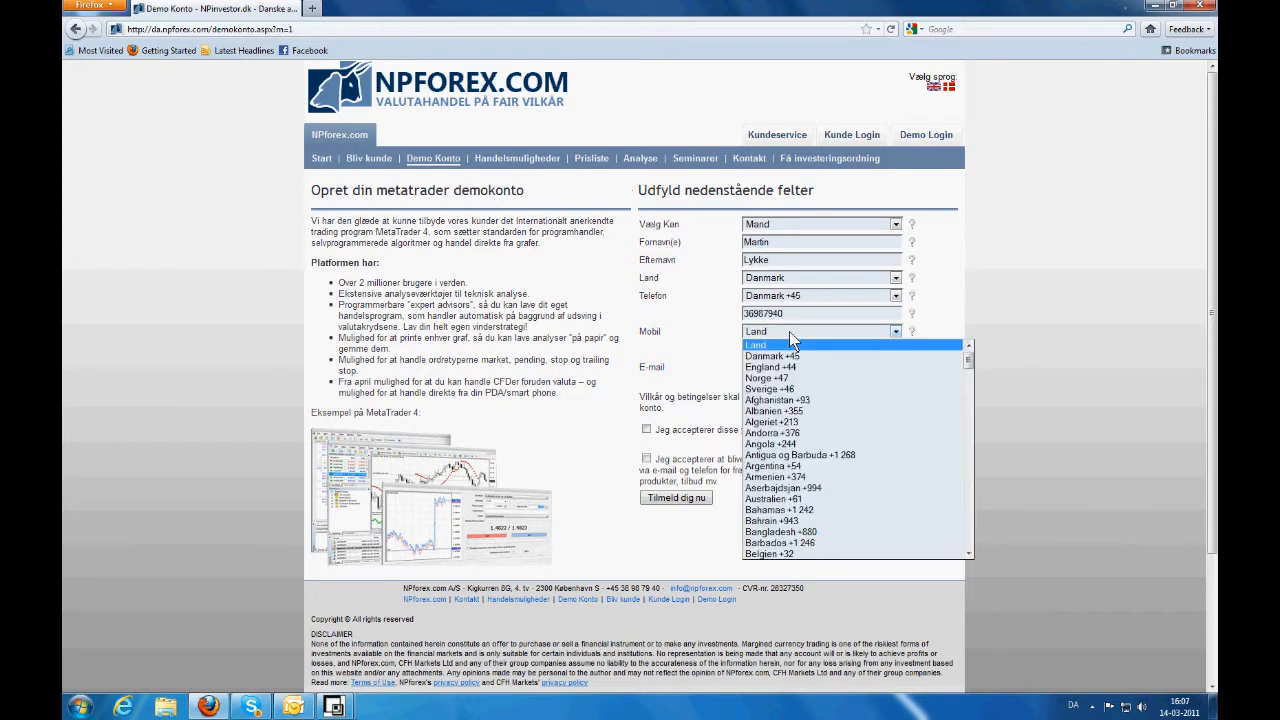
pyautogui.click(787, 364)
pyautogui.click(782, 352)
pyautogui.write('0')
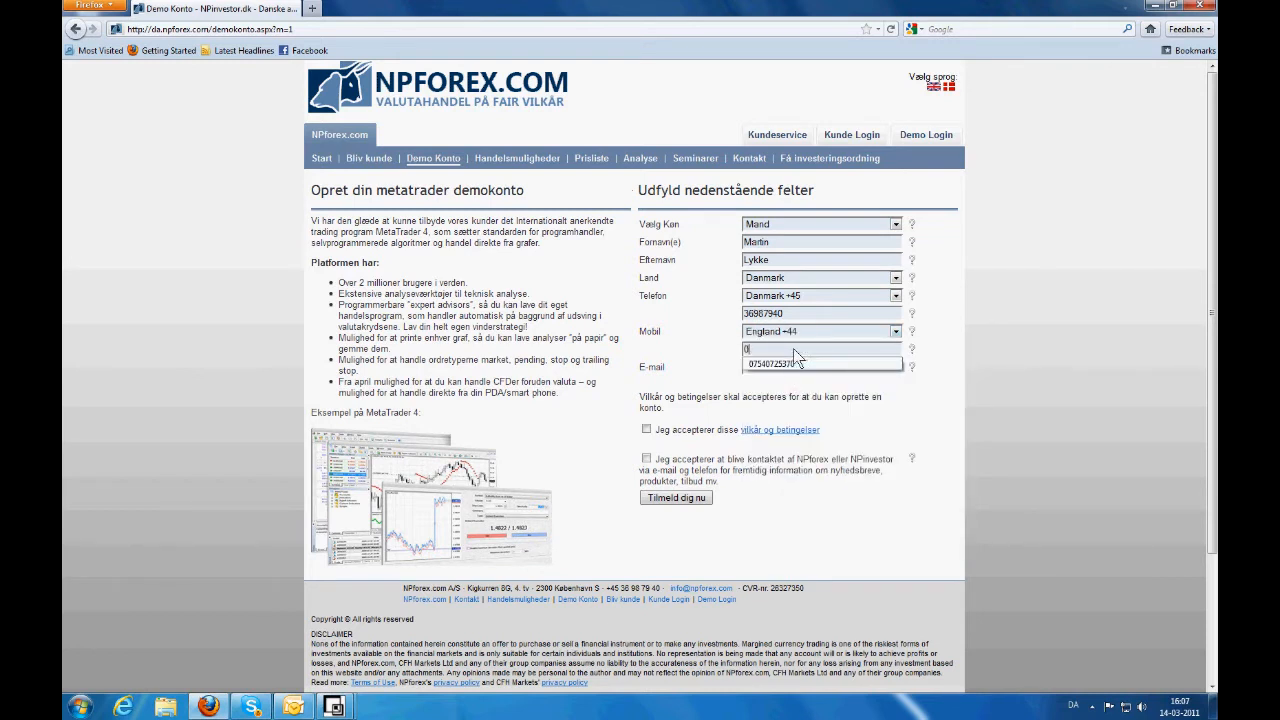
pyautogui.press('Return')
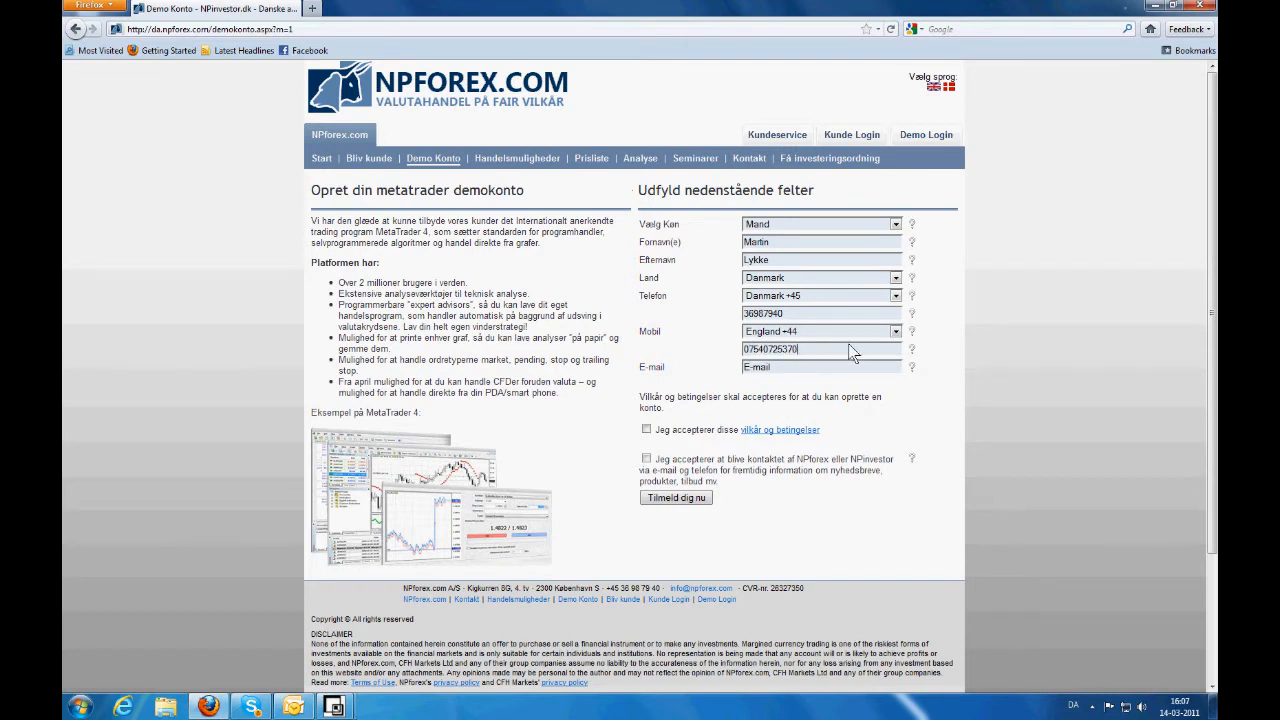
# - Fill in the e-mail address and tick both the terms and contact consent boxes
pyautogui.write('ma')
pyautogui.press('Down')
pyautogui.press('Return')
pyautogui.click(646, 430)
pyautogui.click(646, 458)
# - Submit the registration with 'Tilmeld dig nu', then switch to the Outlook inbox
pyautogui.click(680, 499)
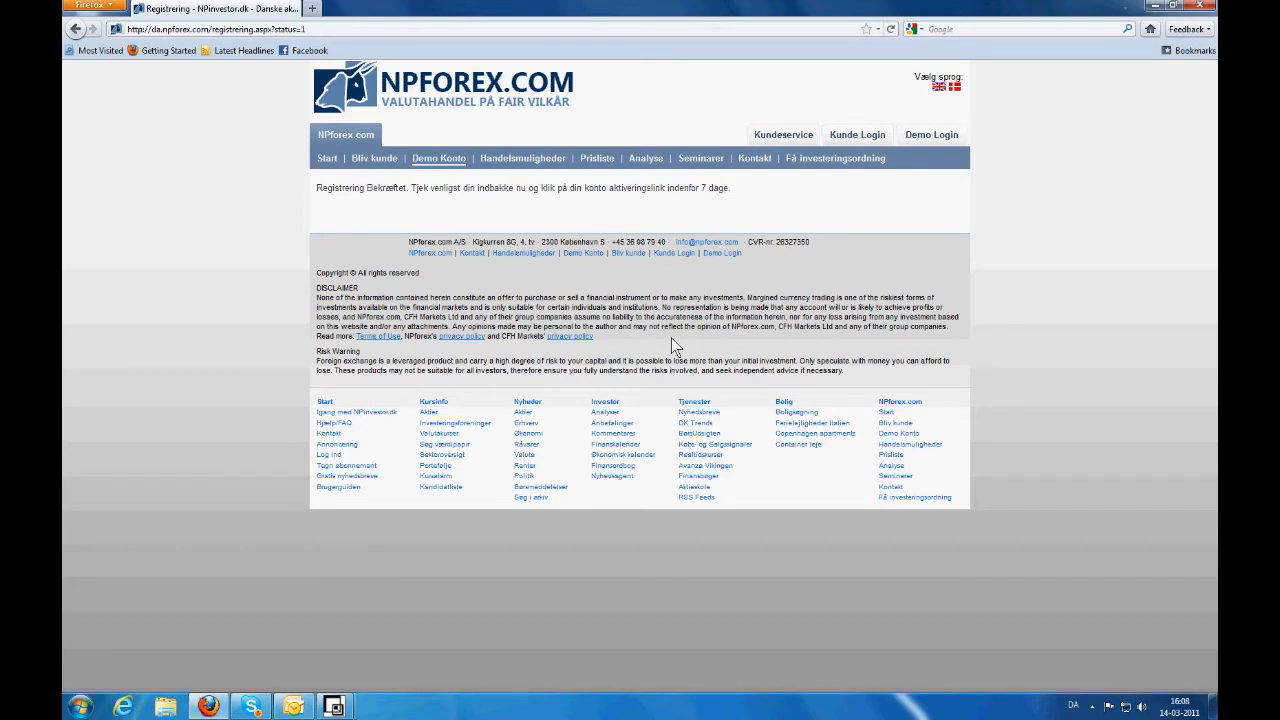
pyautogui.click(293, 707)
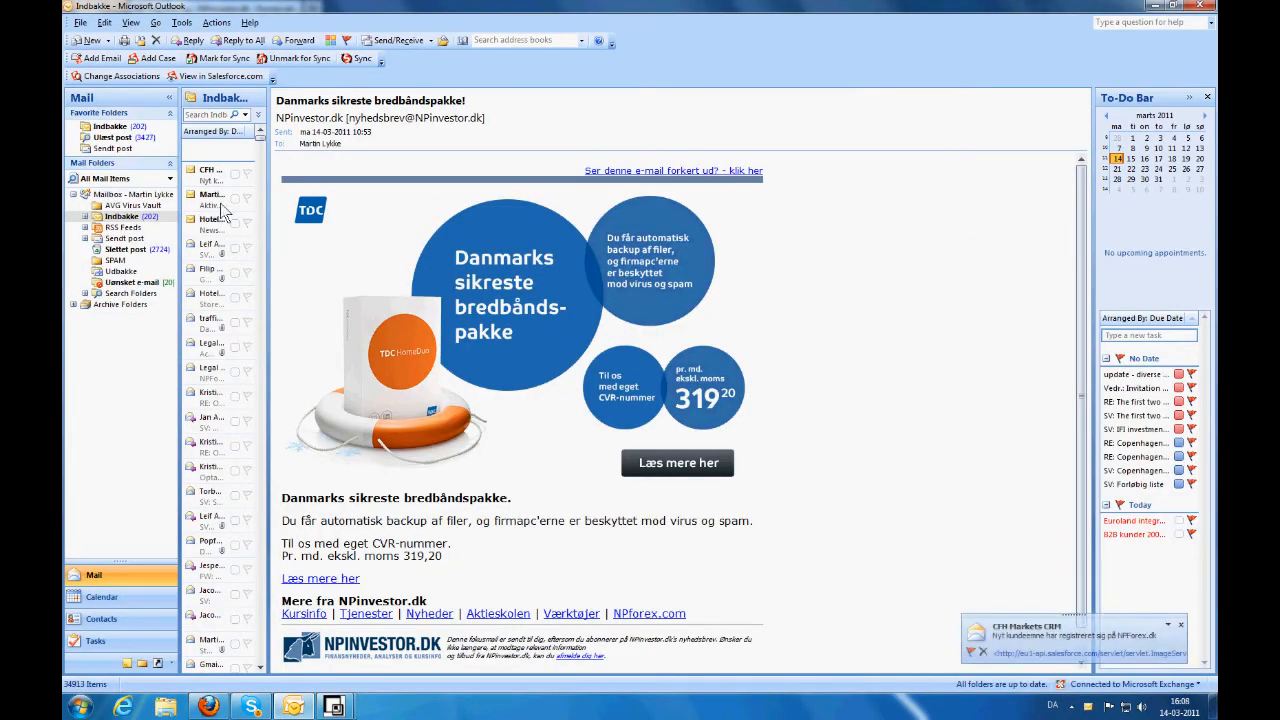
# - Open the 'Aktiver din demo-konto' e-mail and follow its activation link
pyautogui.click(212, 202)
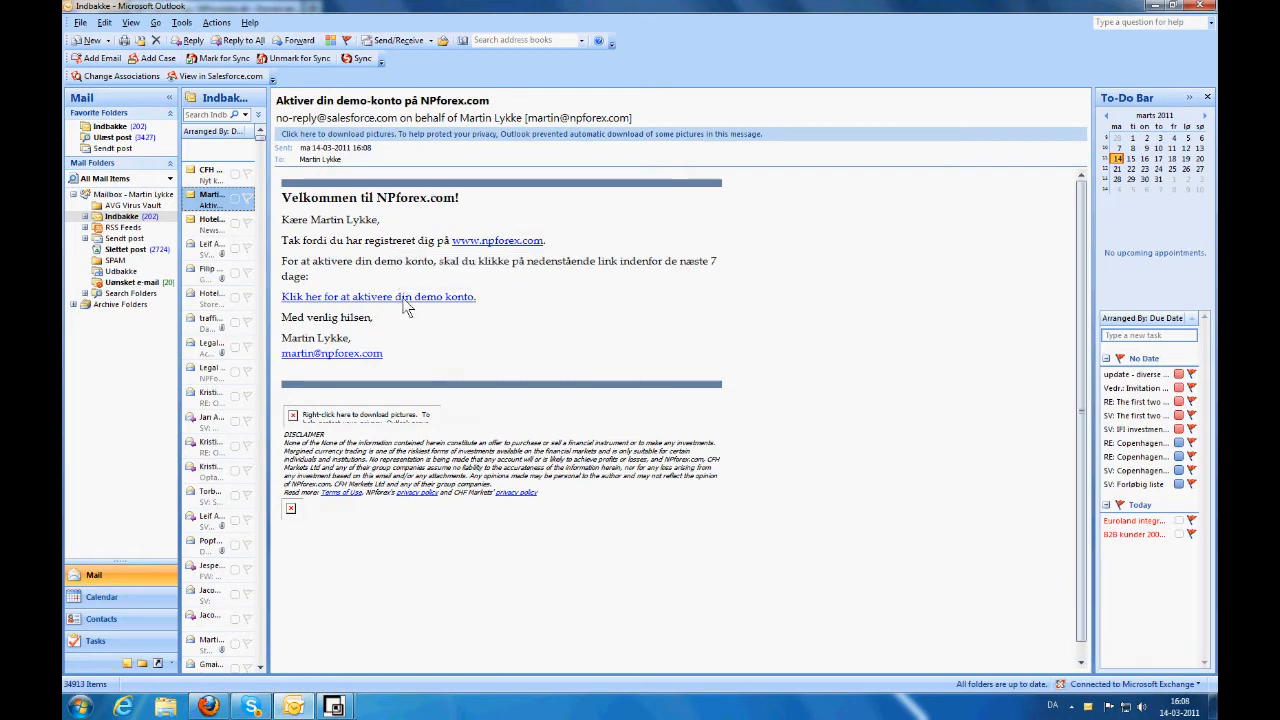
pyautogui.click(405, 298)
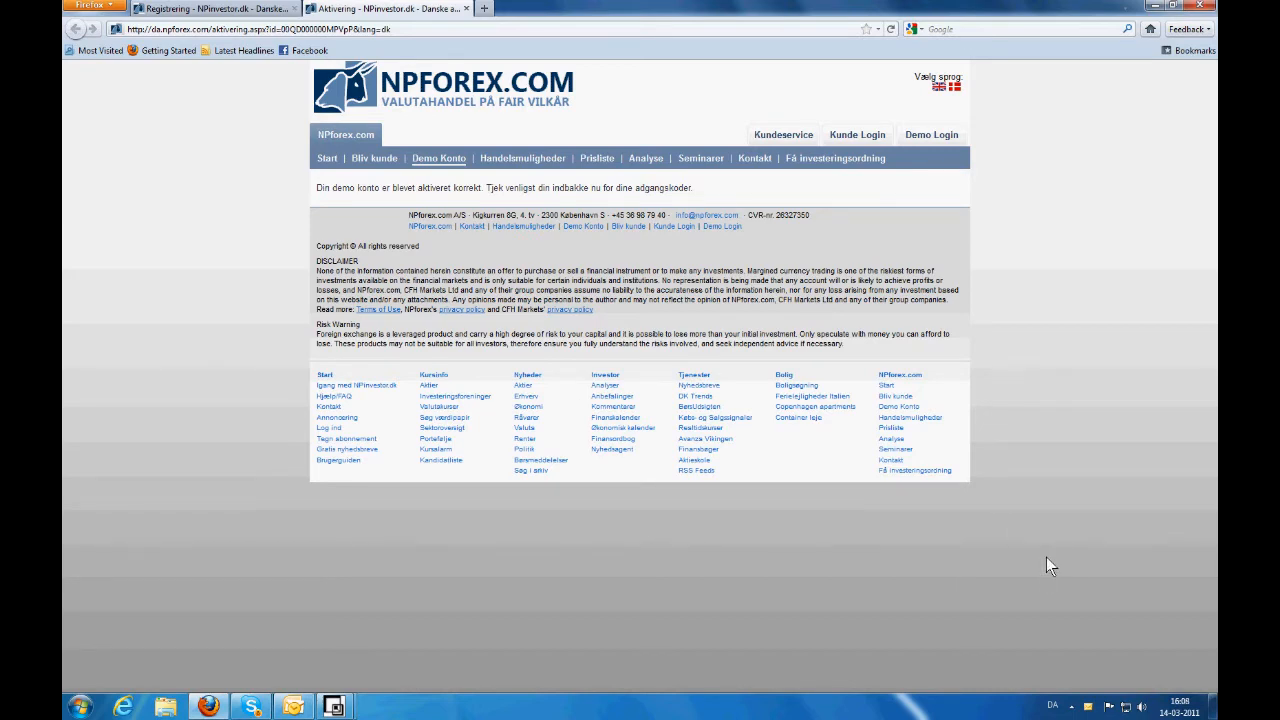
# - Open the 'Velkommen til NPforex.com' e-mail and save npf4setup.exe from its link
pyautogui.click(1032, 633)
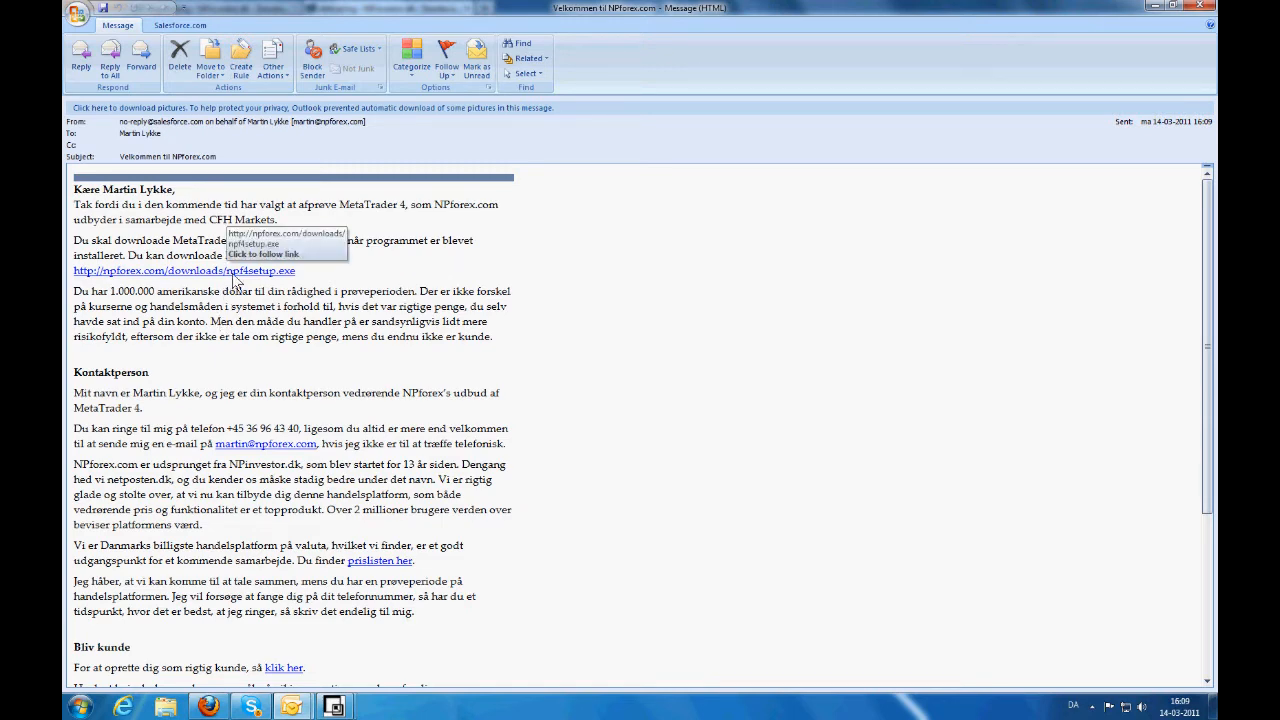
pyautogui.click(233, 273)
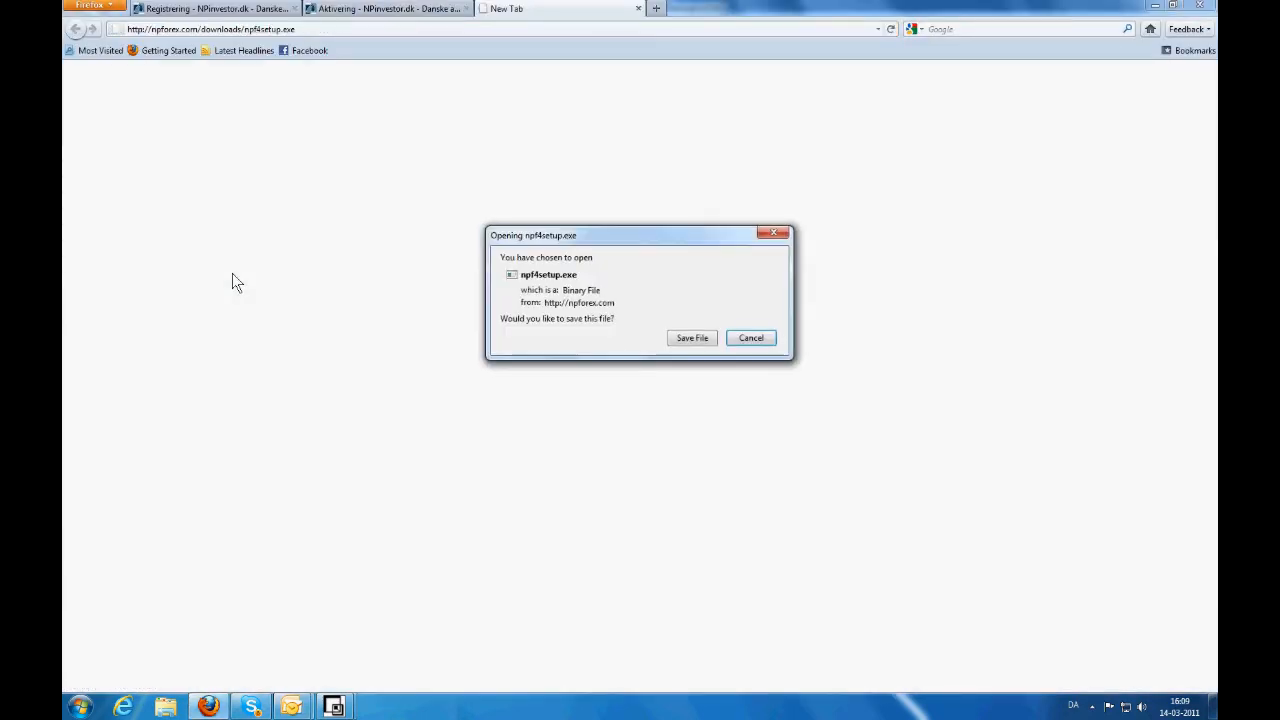
pyautogui.click(690, 339)
# - Run npf4setup.exe, keep the default language, and accept the license agreement
pyautogui.doubleClick(205, 45)
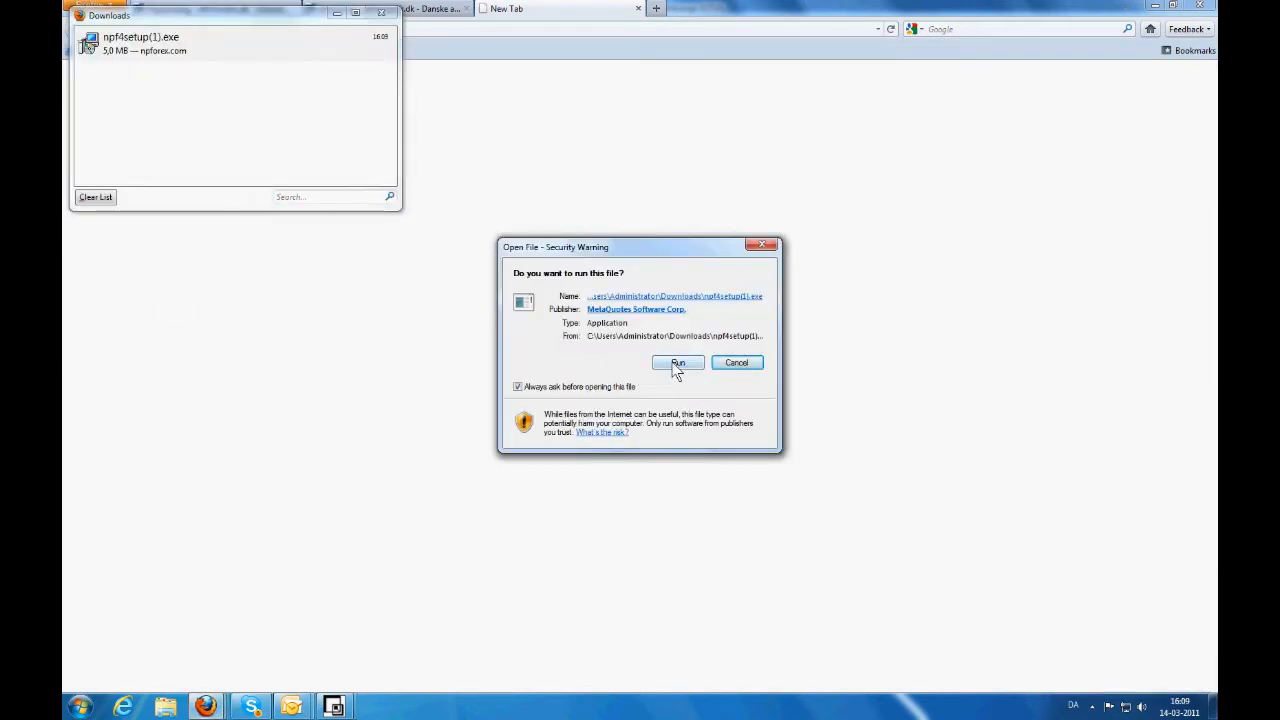
pyautogui.click(676, 366)
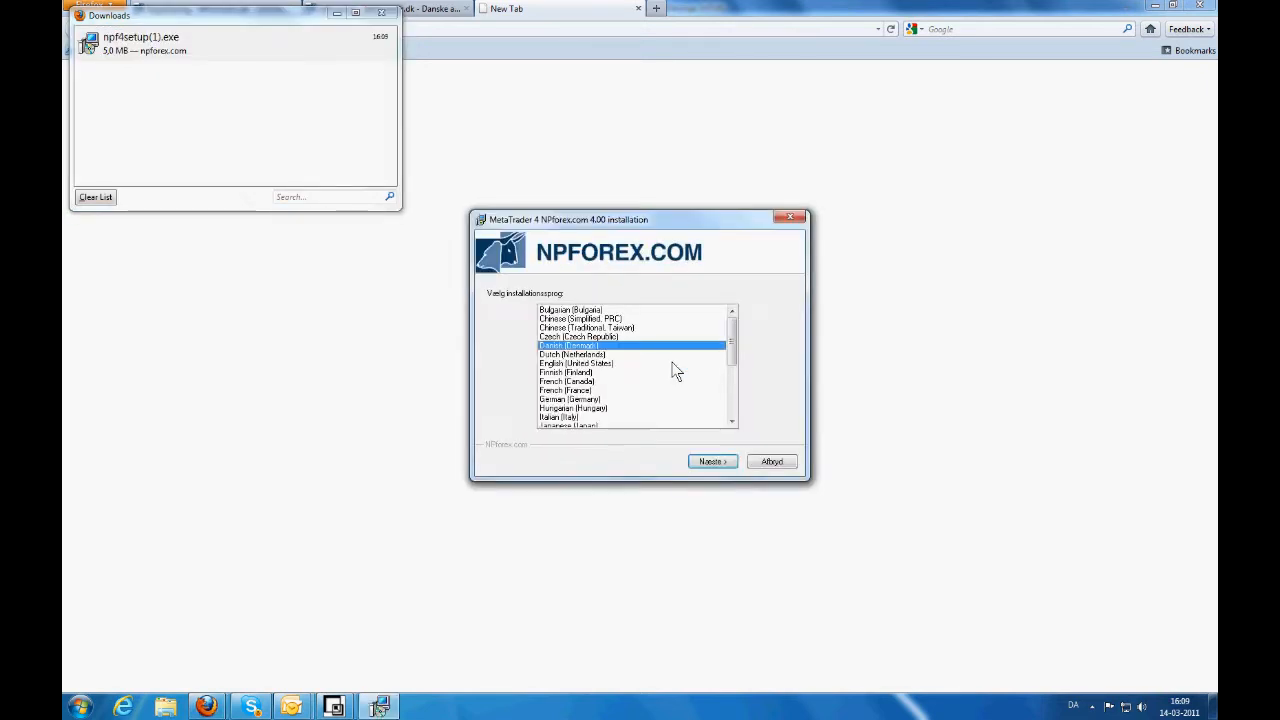
pyautogui.click(726, 463)
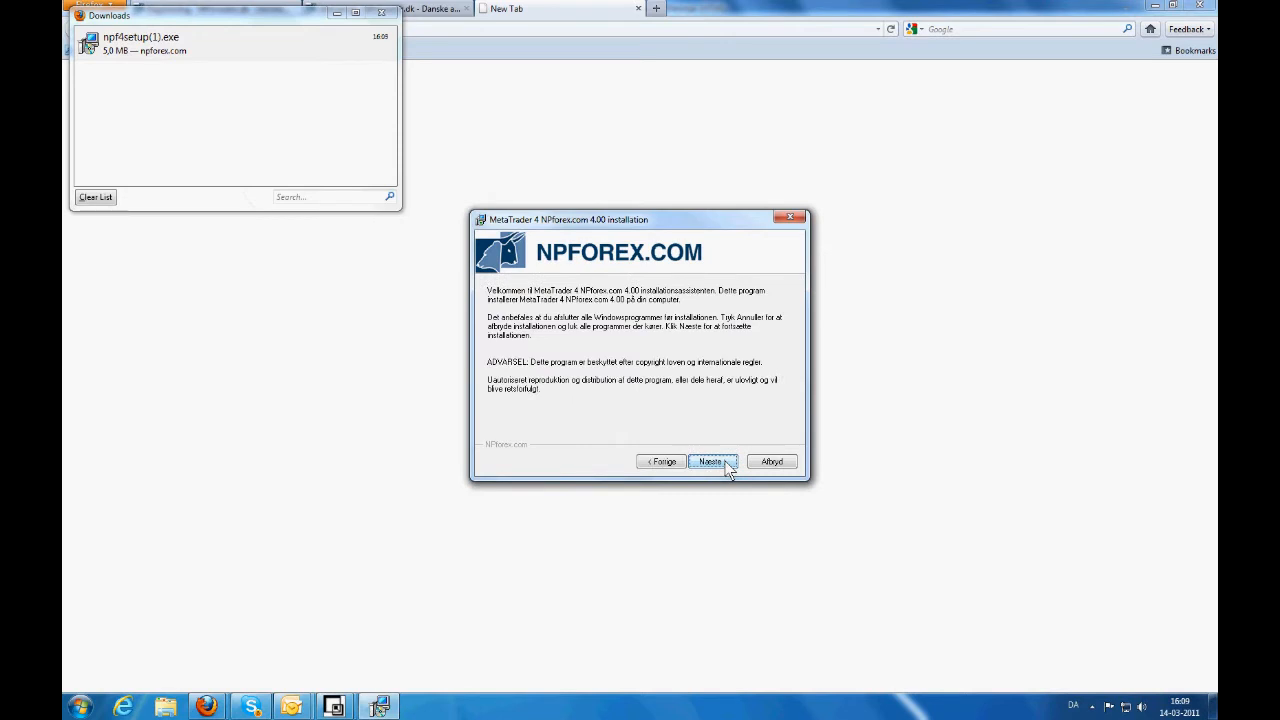
pyautogui.click(721, 465)
pyautogui.click(487, 429)
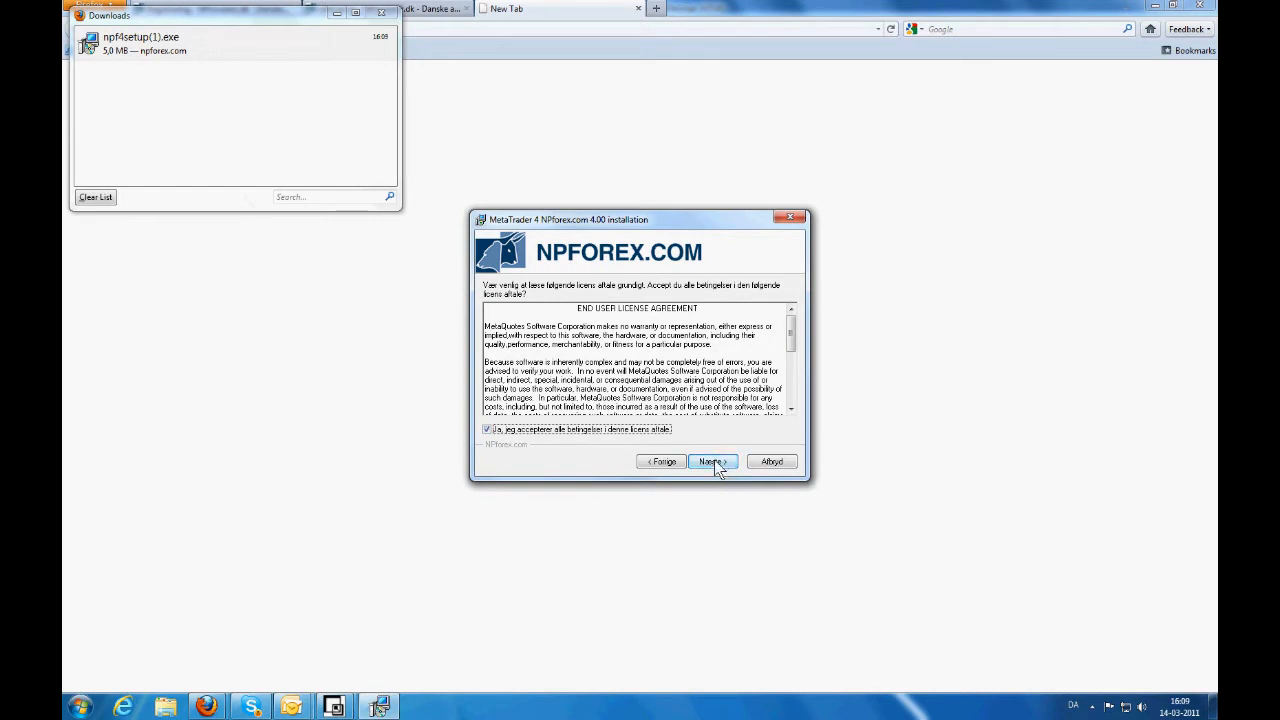
# - Install into the default folder and program group, then close Firefox's downloads list
pyautogui.click(716, 466)
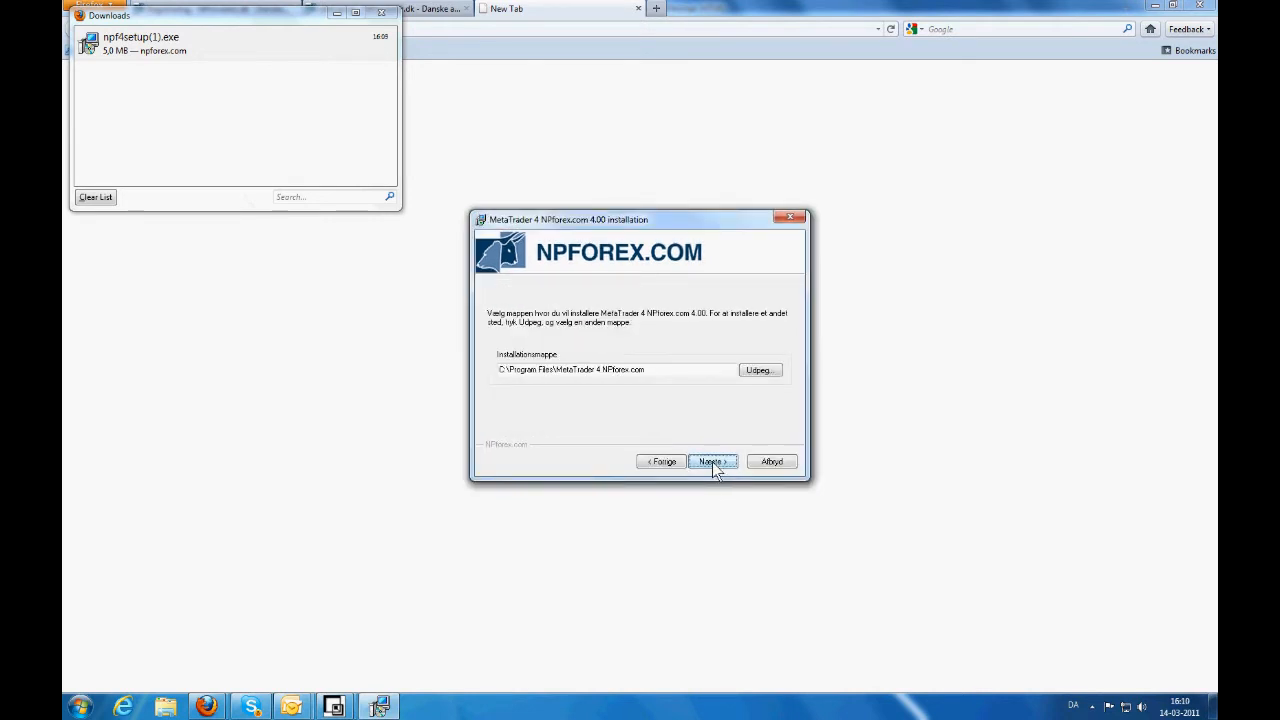
pyautogui.click(712, 462)
pyautogui.click(694, 398)
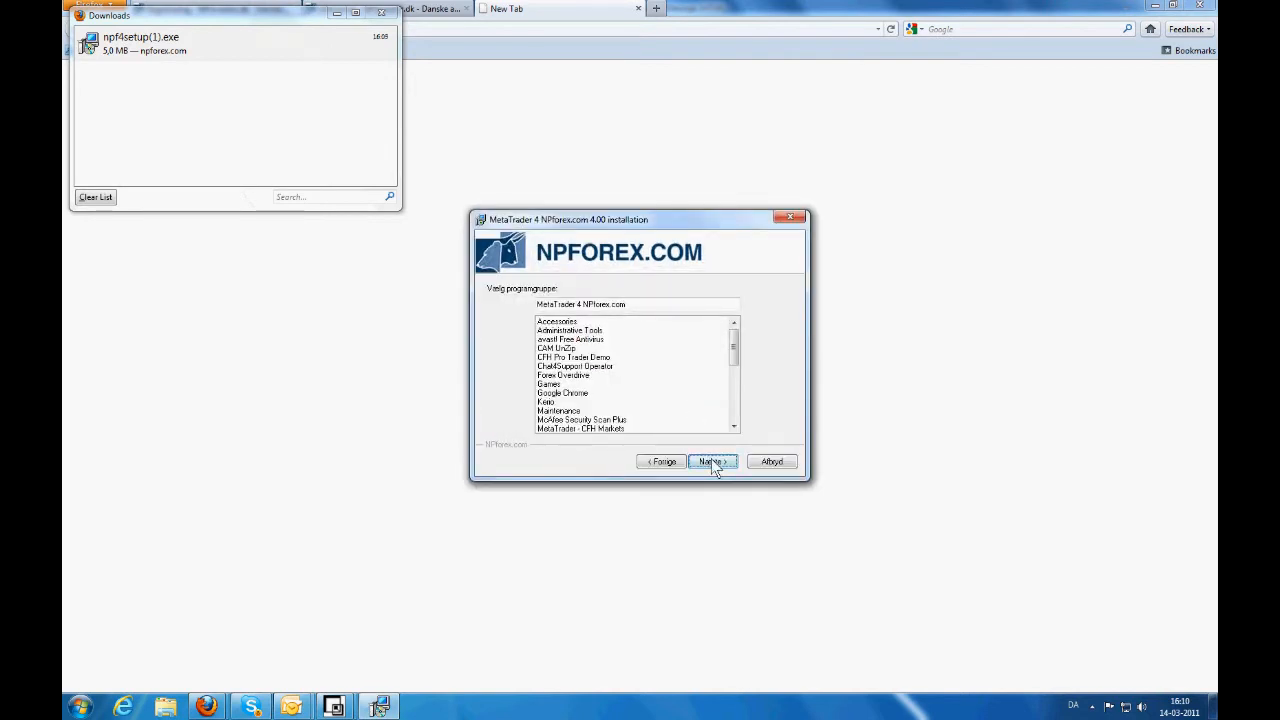
pyautogui.click(711, 463)
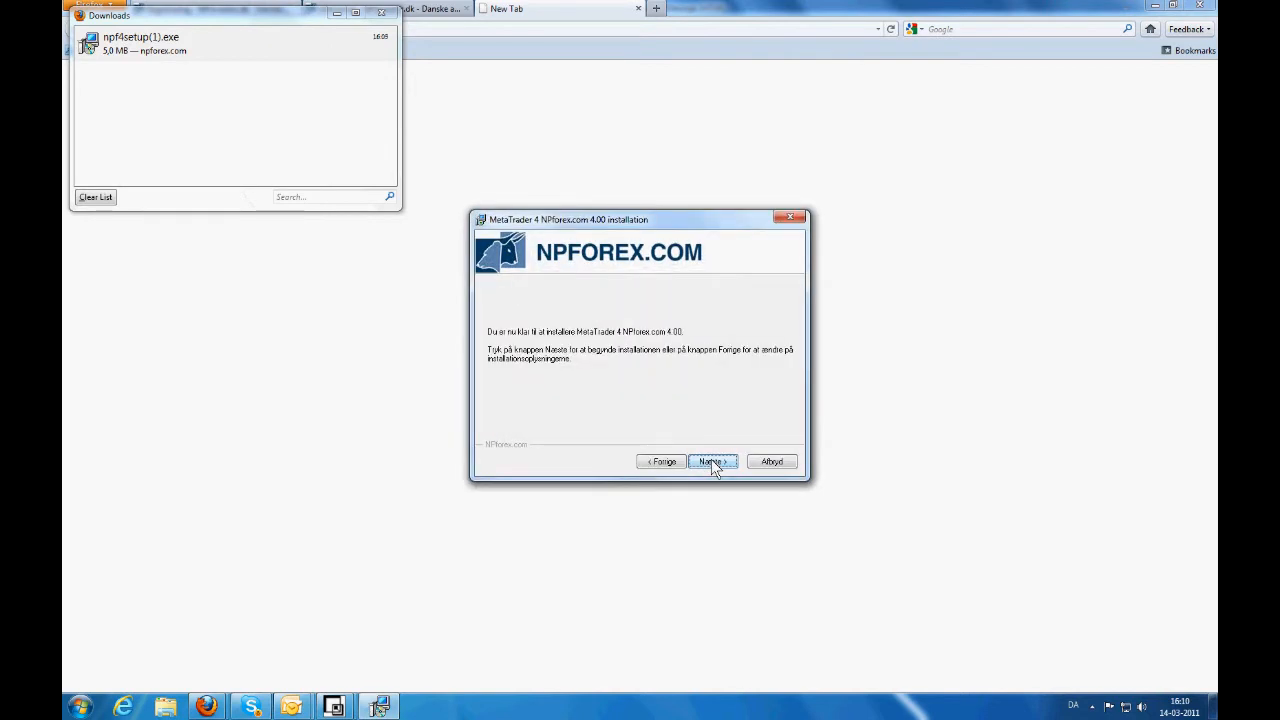
pyautogui.click(711, 463)
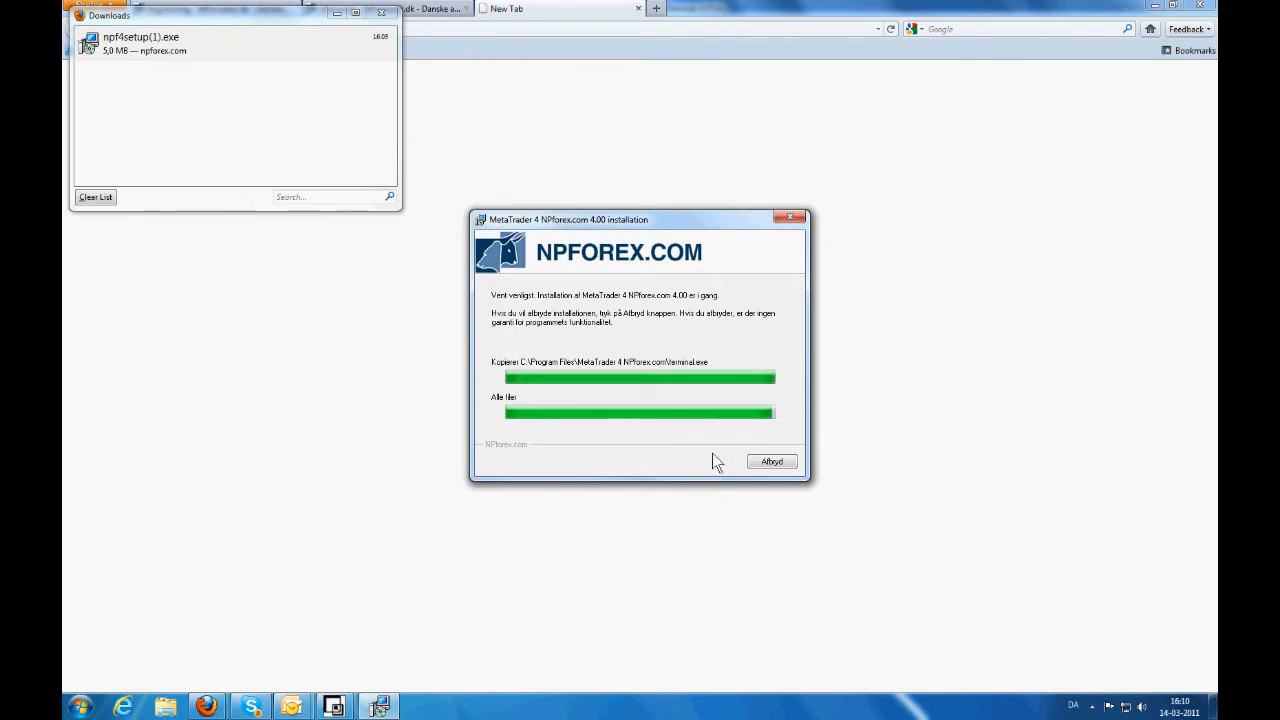
pyautogui.click(381, 14)
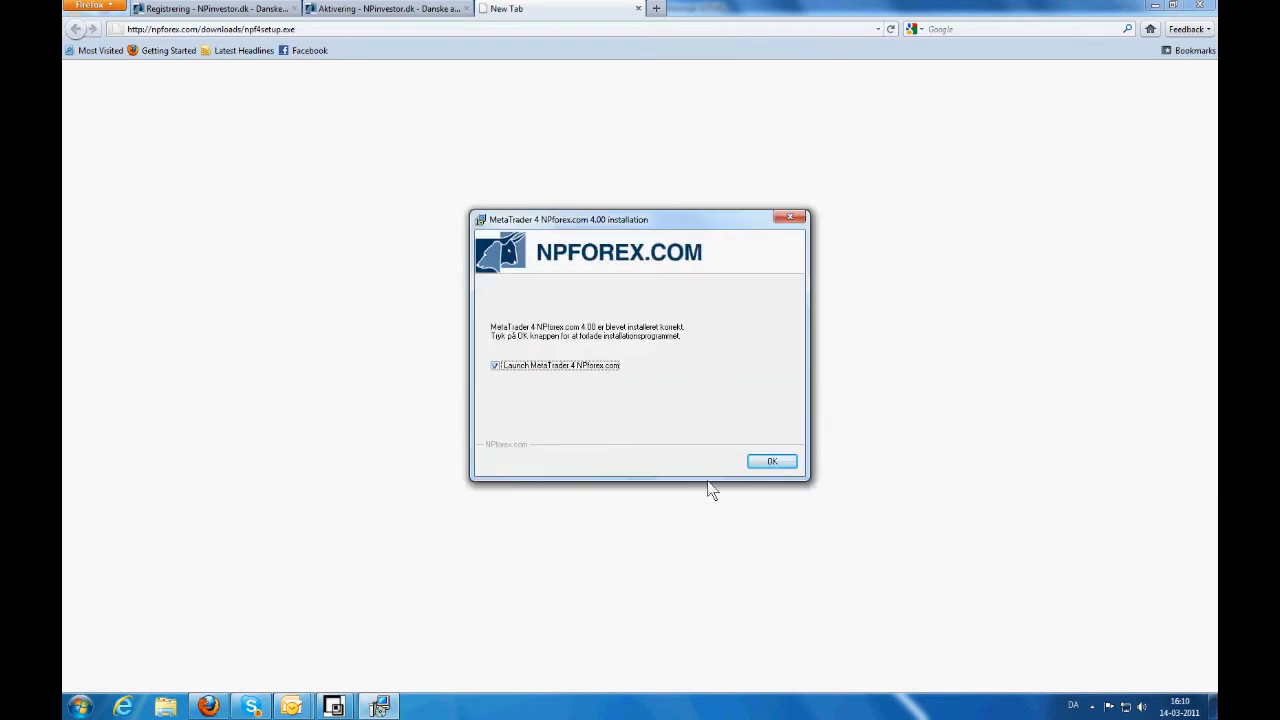
# - Launch MetaTrader 4, tick the newsletter box, and register the demo account on NPforex-Demo
pyautogui.click(763, 460)
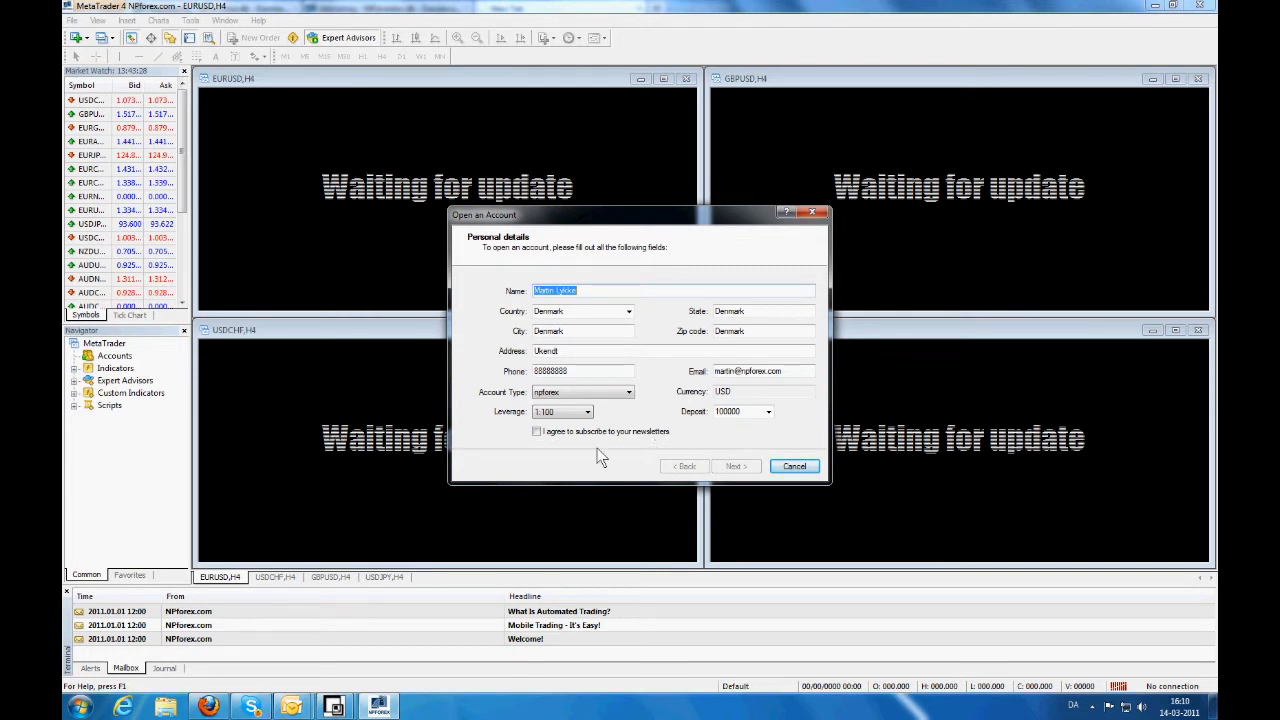
pyautogui.click(537, 432)
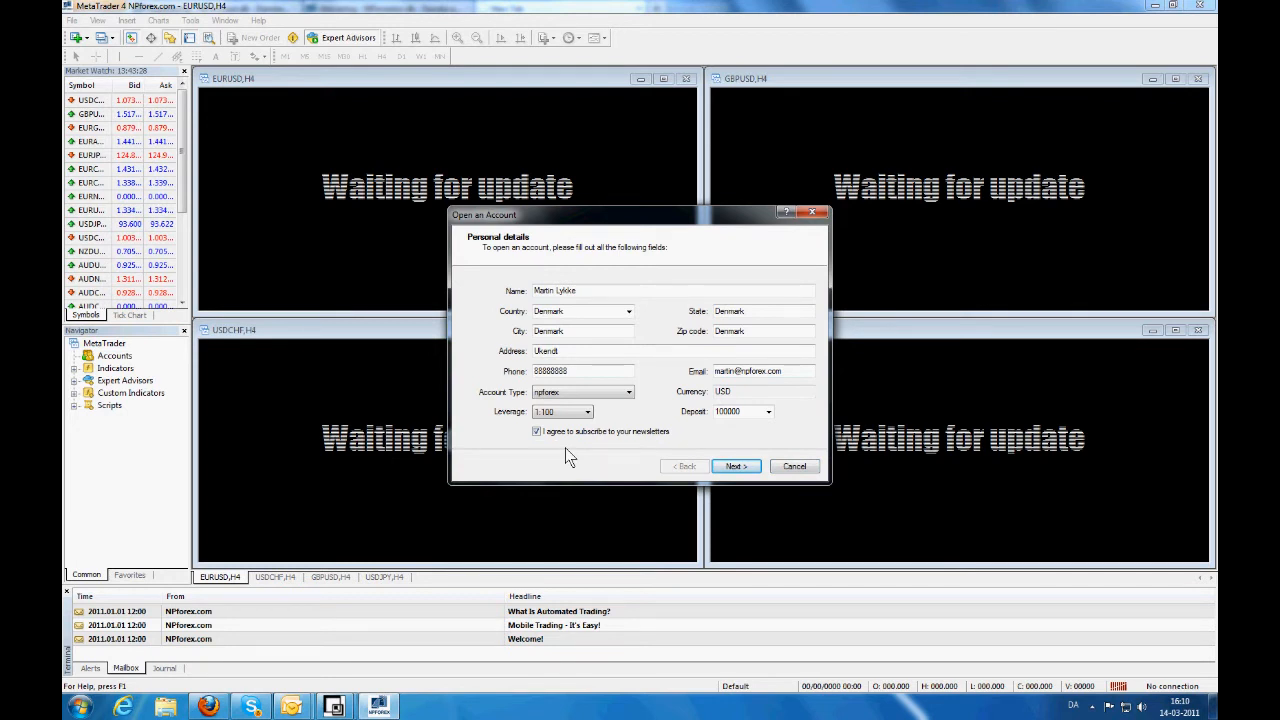
pyautogui.click(736, 467)
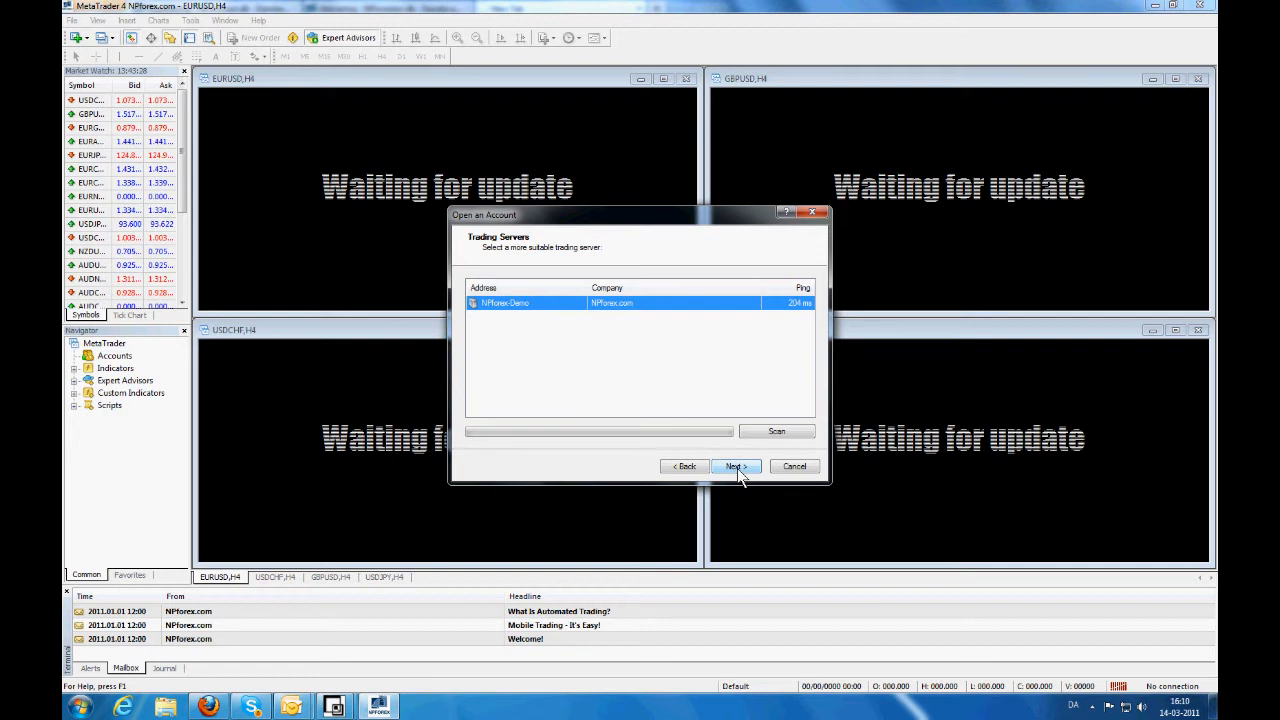
pyautogui.click(737, 467)
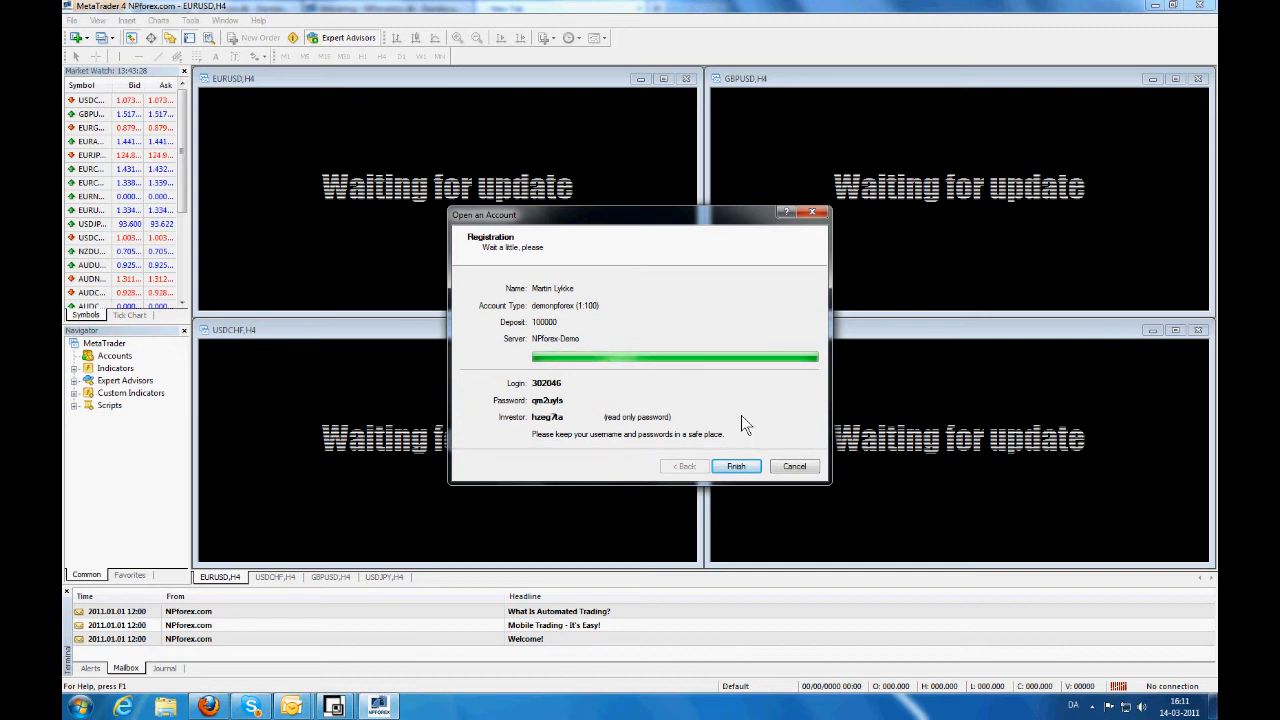
pyautogui.click(741, 470)
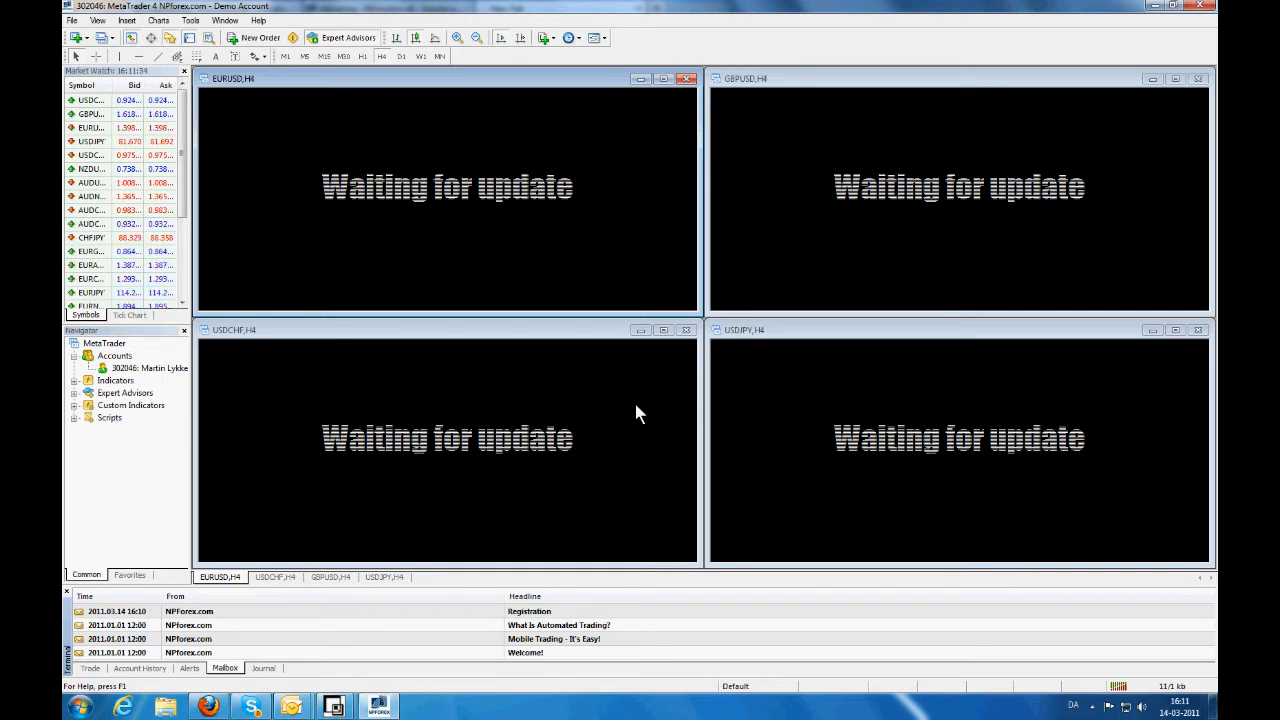
# - Close the USDCHF, EURUSD, GBPUSD and USDJPY chart windows
pyautogui.click(688, 331)
pyautogui.click(688, 79)
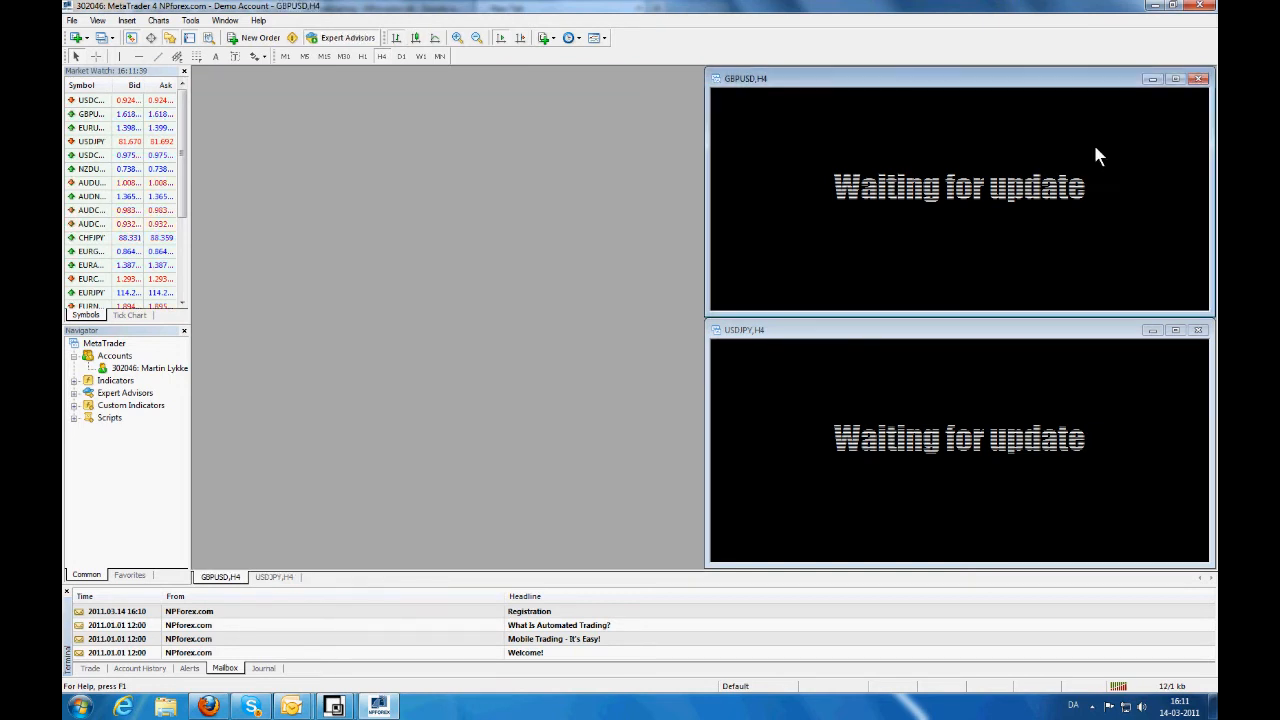
pyautogui.click(1199, 79)
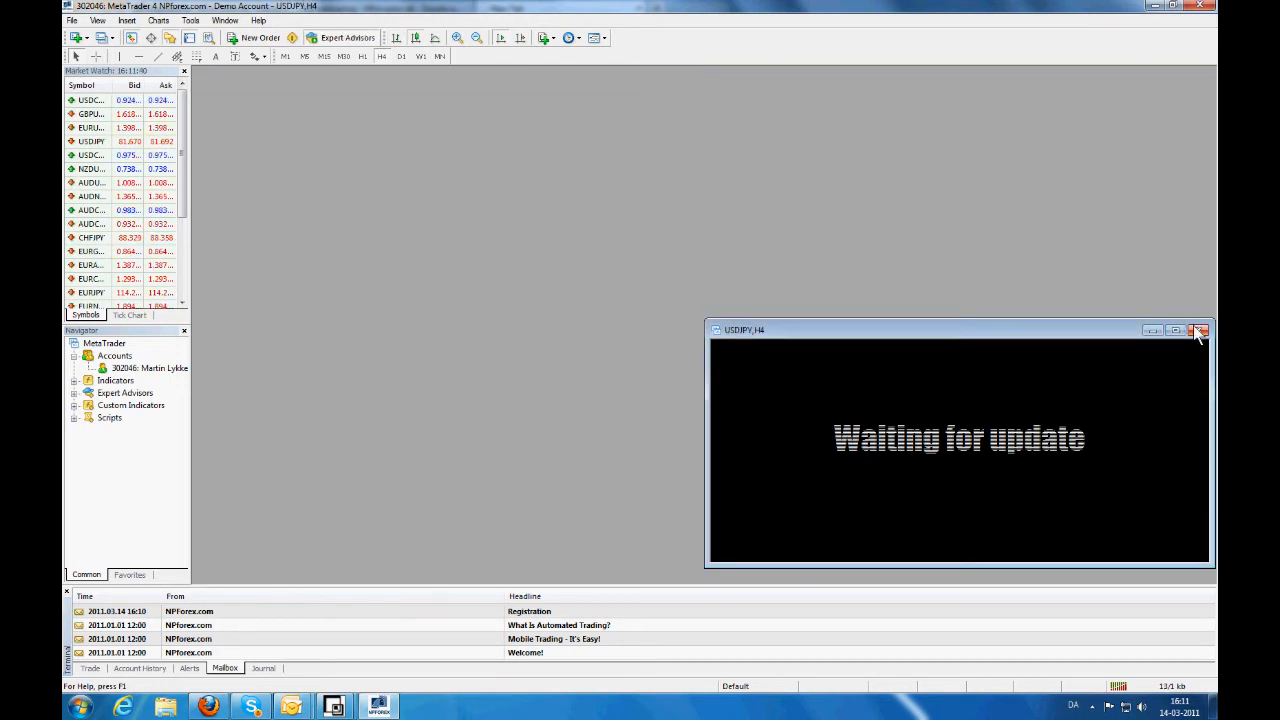
pyautogui.click(1198, 330)
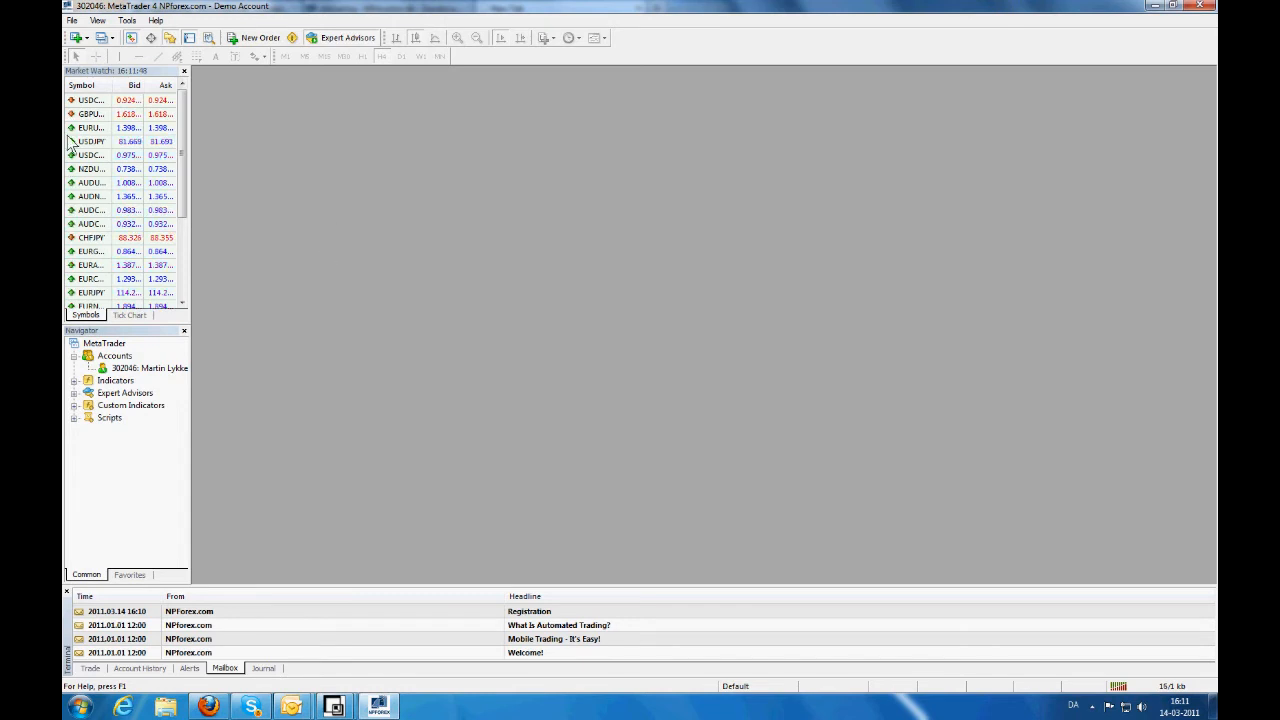
# - Log in via File > Login with the second demo account's login number and password
pyautogui.click(72, 20)
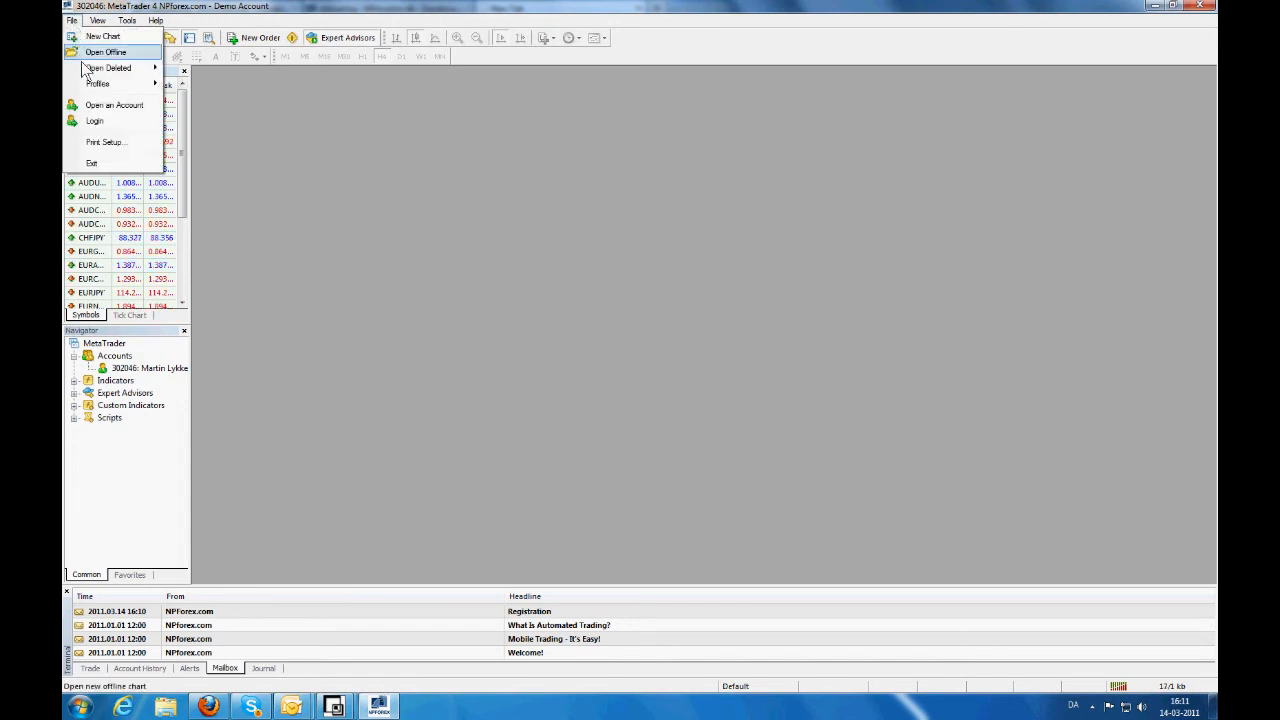
pyautogui.click(108, 122)
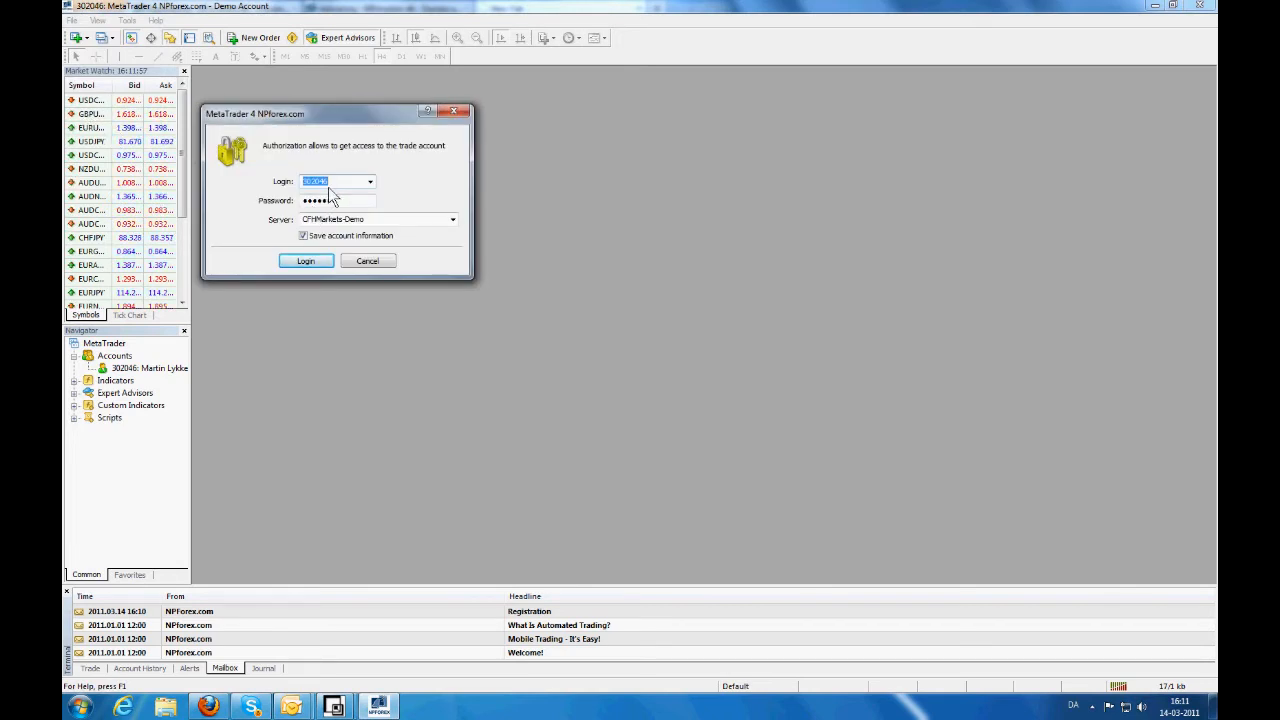
pyautogui.press('Tab')
pyautogui.write('******')
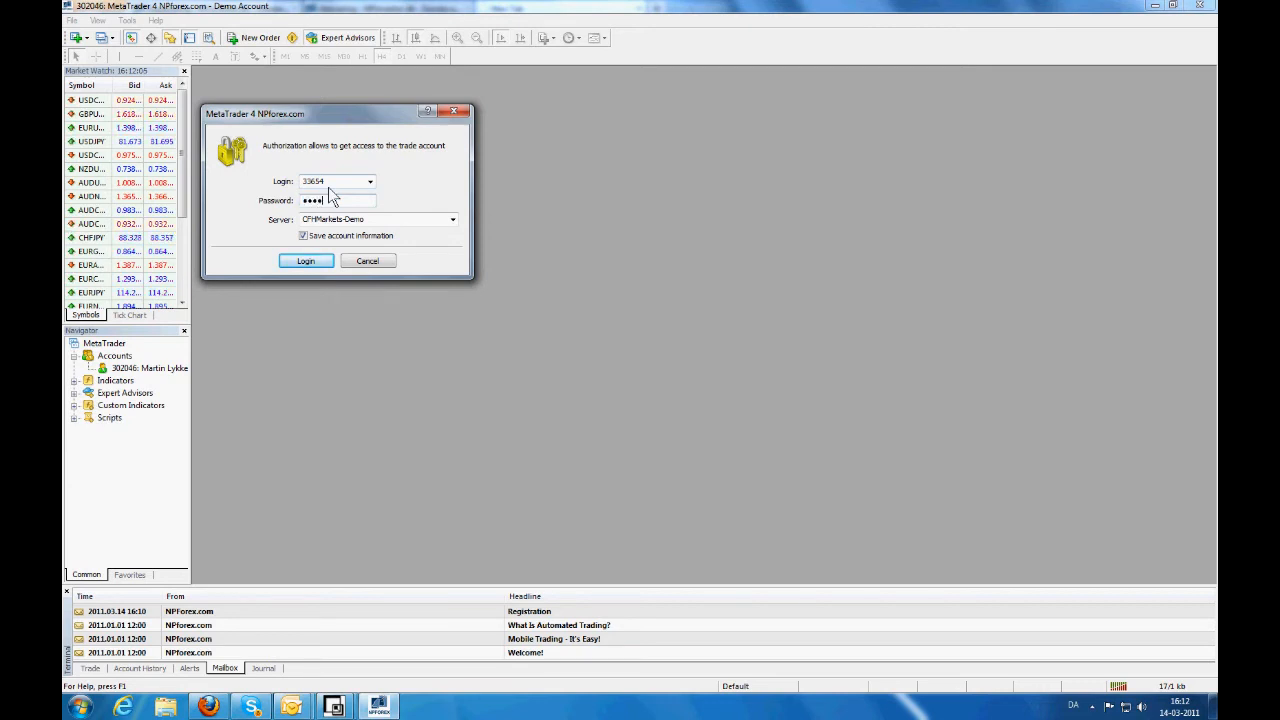
pyautogui.write('*')
pyautogui.click(306, 264)
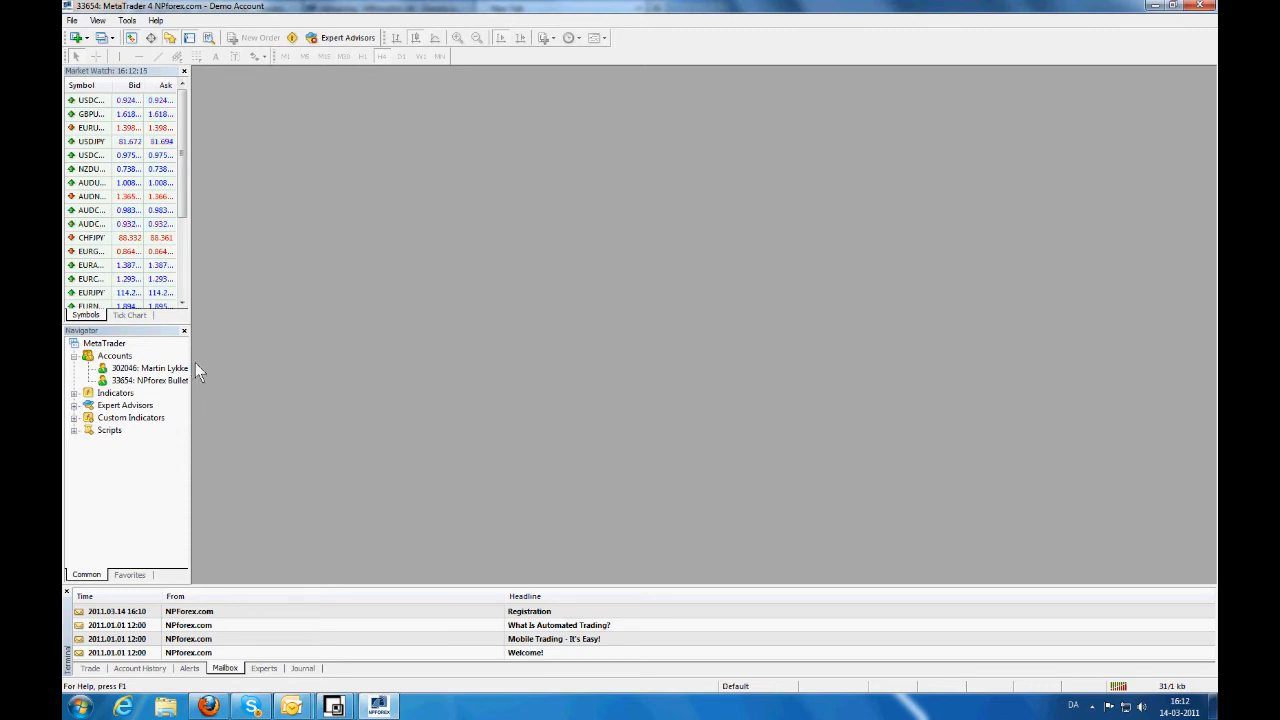
# - Widen the side panels and show the Trade tab with the 77 559.18 balance
pyautogui.moveTo(190, 323); pyautogui.dragTo(234, 323)
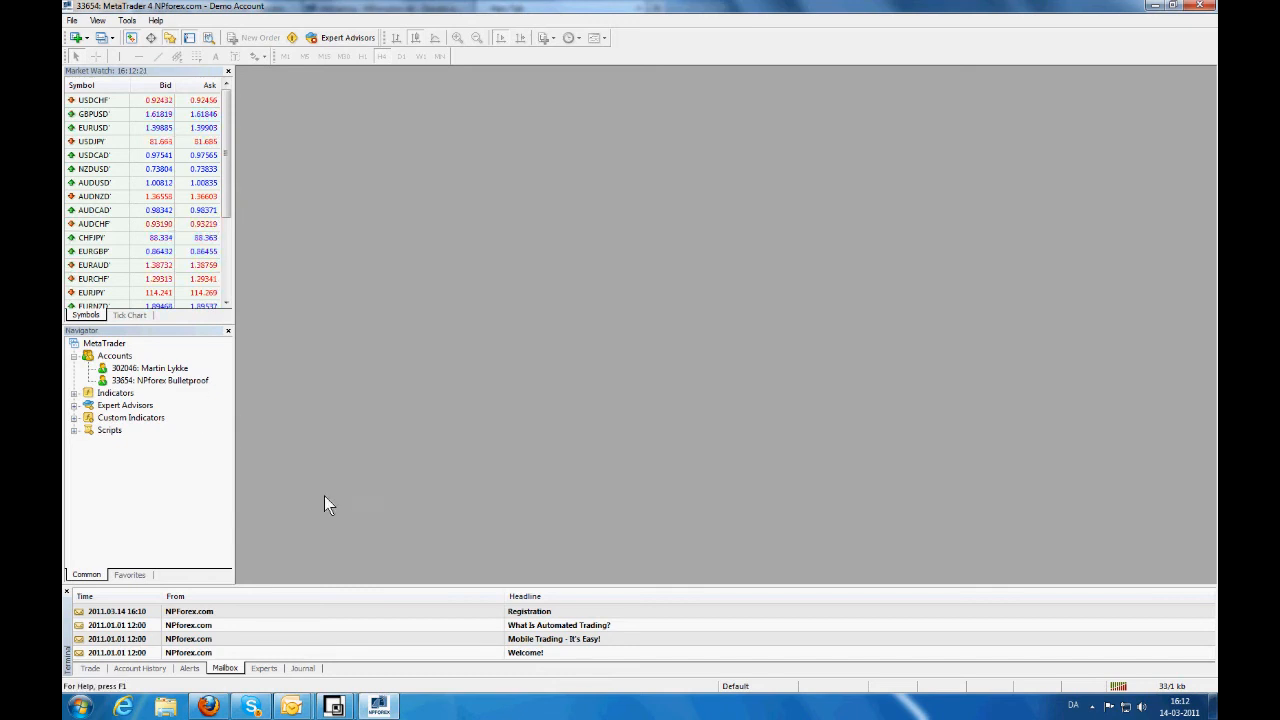
pyautogui.click(90, 669)
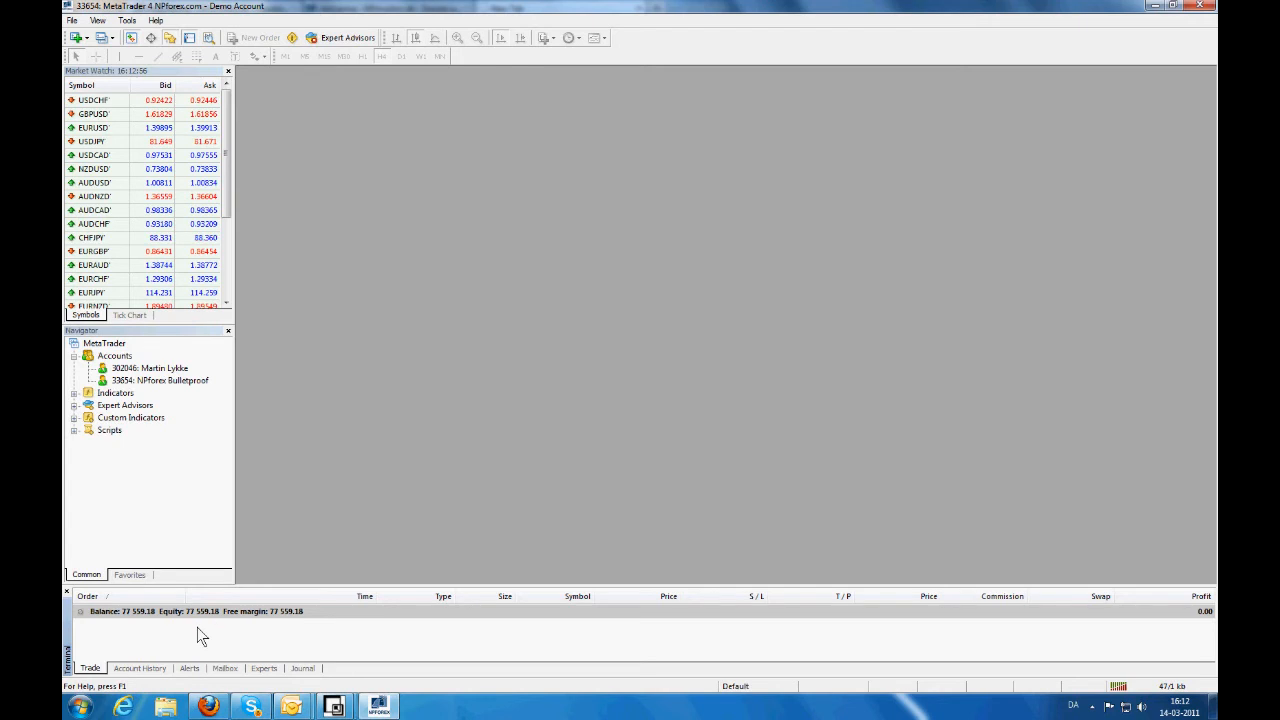
# - Show the Account History with closed USDJPY and EURUSD buys totalling 247.88 profit
pyautogui.click(150, 668)
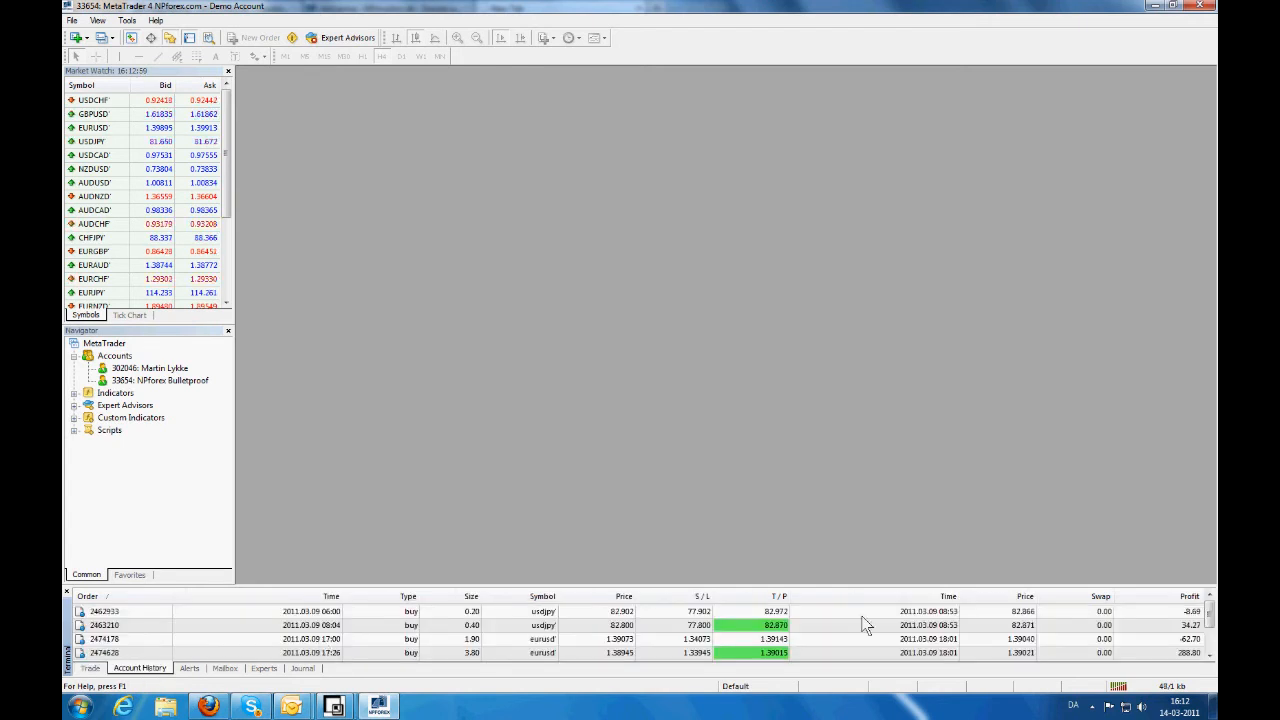
pyautogui.moveTo(1210, 618); pyautogui.dragTo(1210, 642)
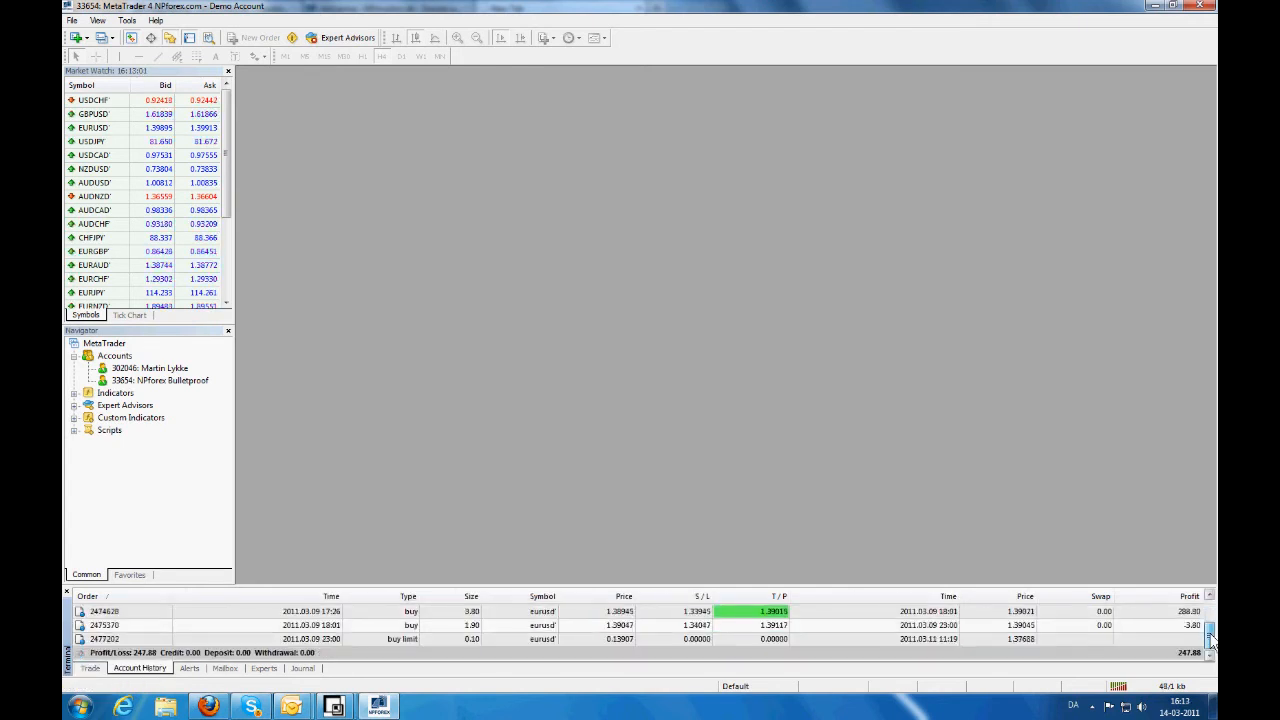
pyautogui.moveTo(1210, 648); pyautogui.dragTo(1210, 618)
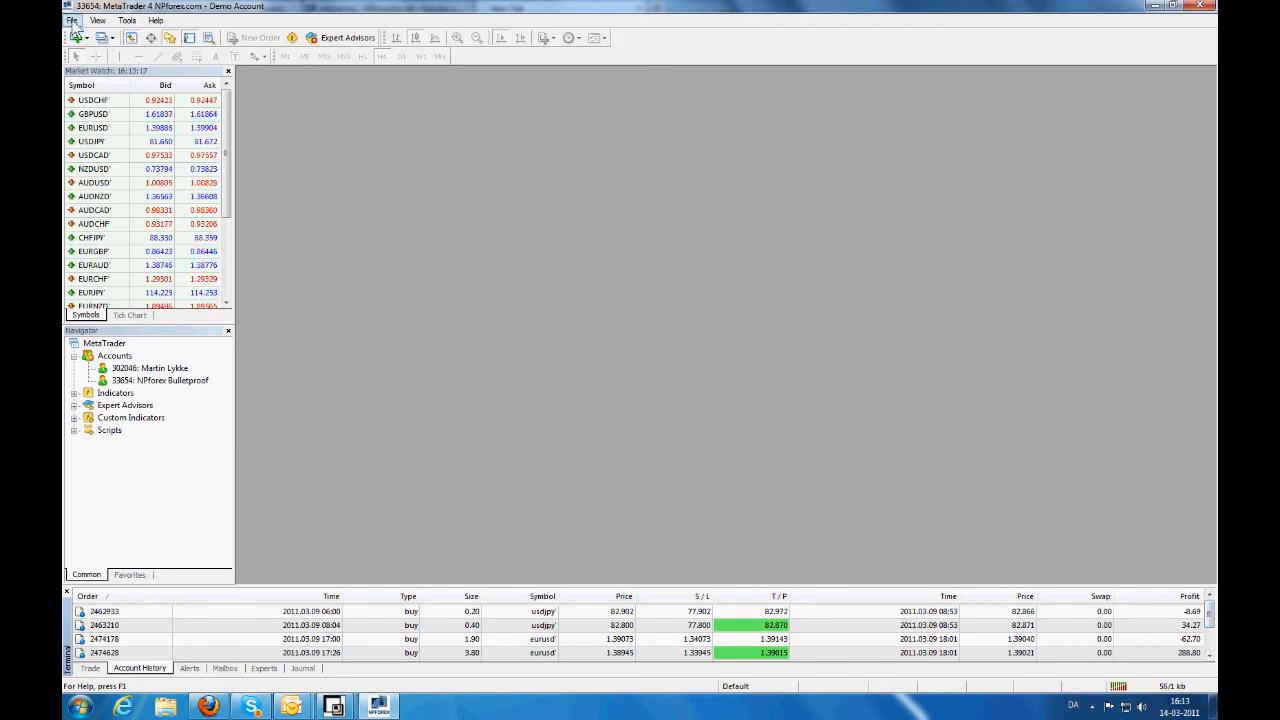
# - Open a new EURUSD price chart from the File menu
pyautogui.click(73, 21)
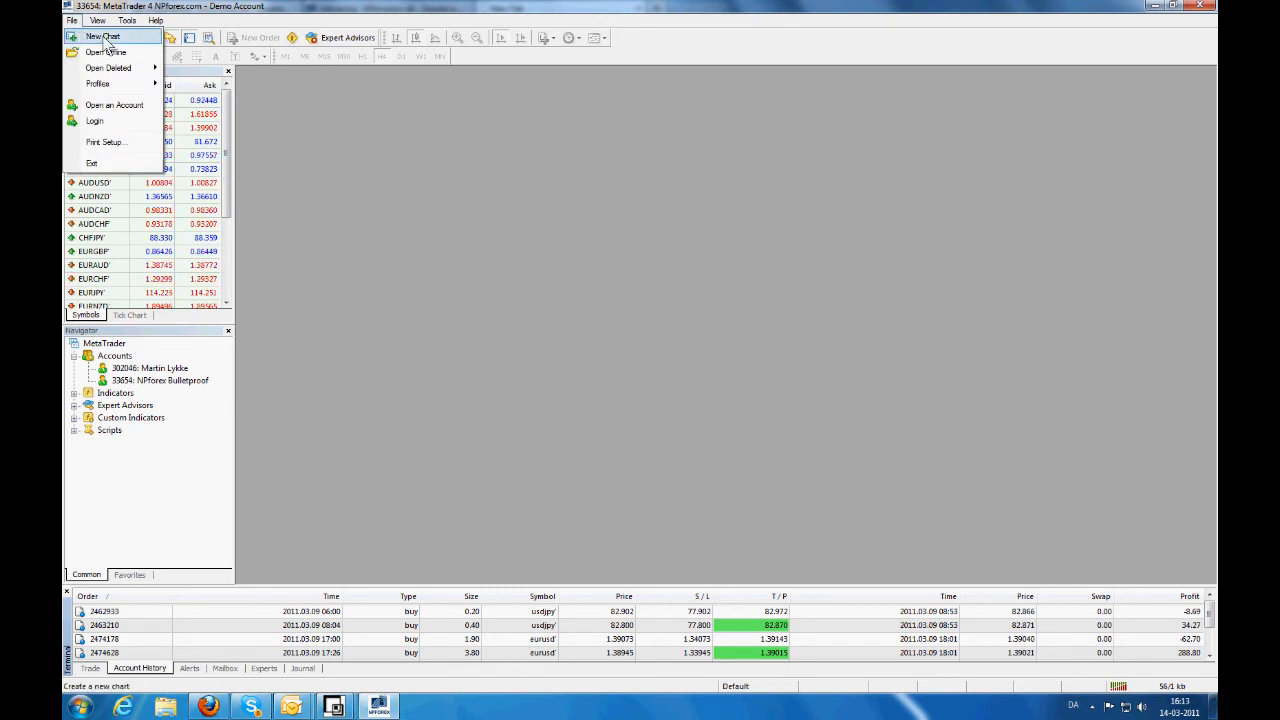
pyautogui.click(105, 38)
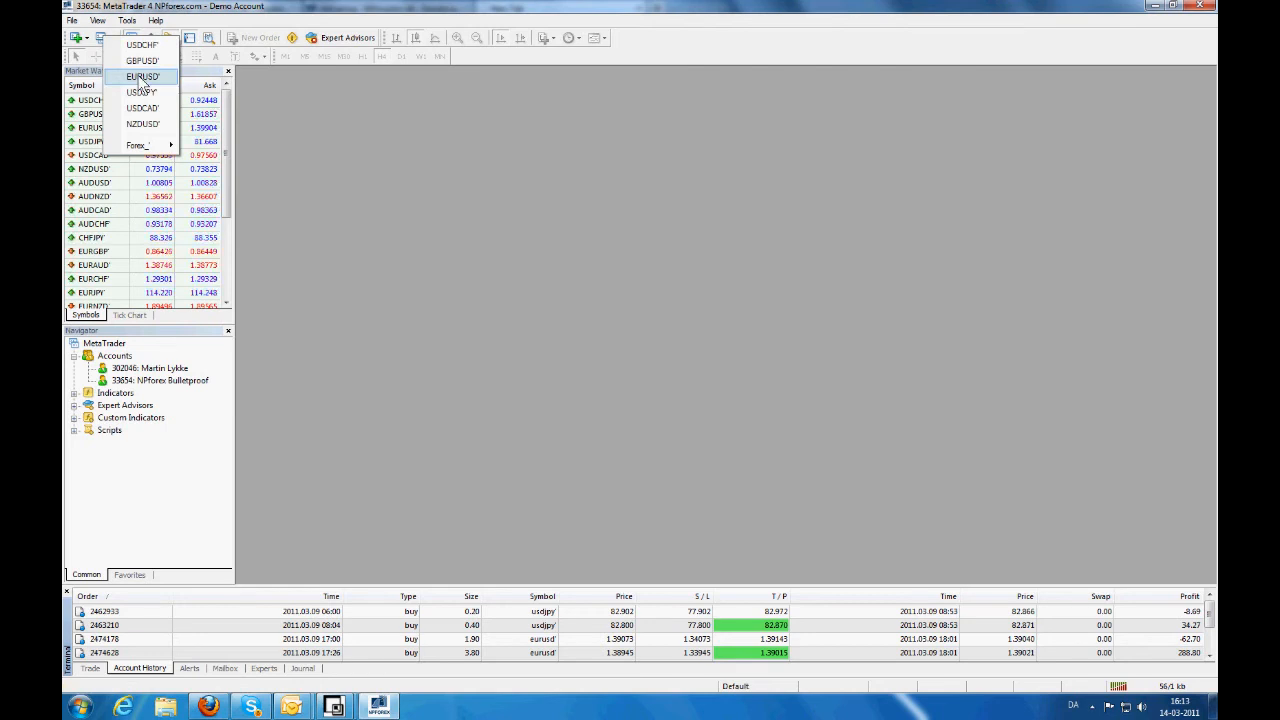
pyautogui.click(143, 77)
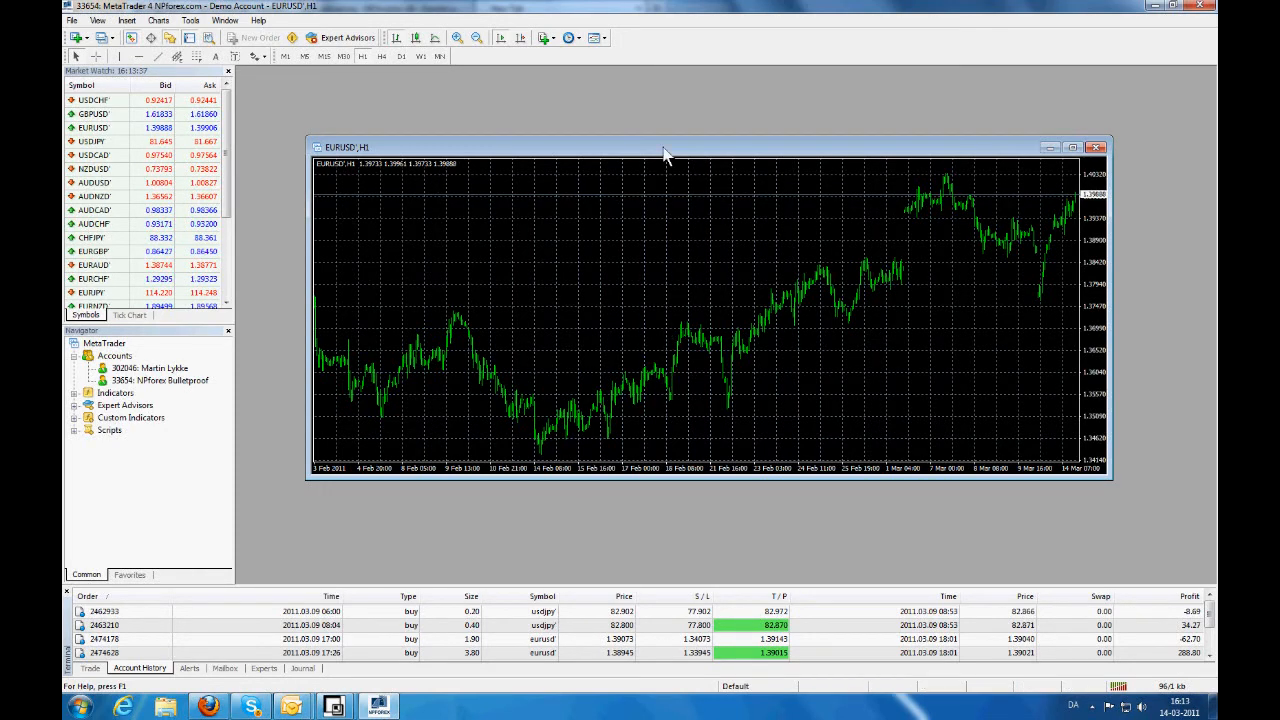
# - Move, shorten and narrow the EURUSD chart window, then switch it to M1 bars
pyautogui.moveTo(670, 150); pyautogui.dragTo(594, 80)
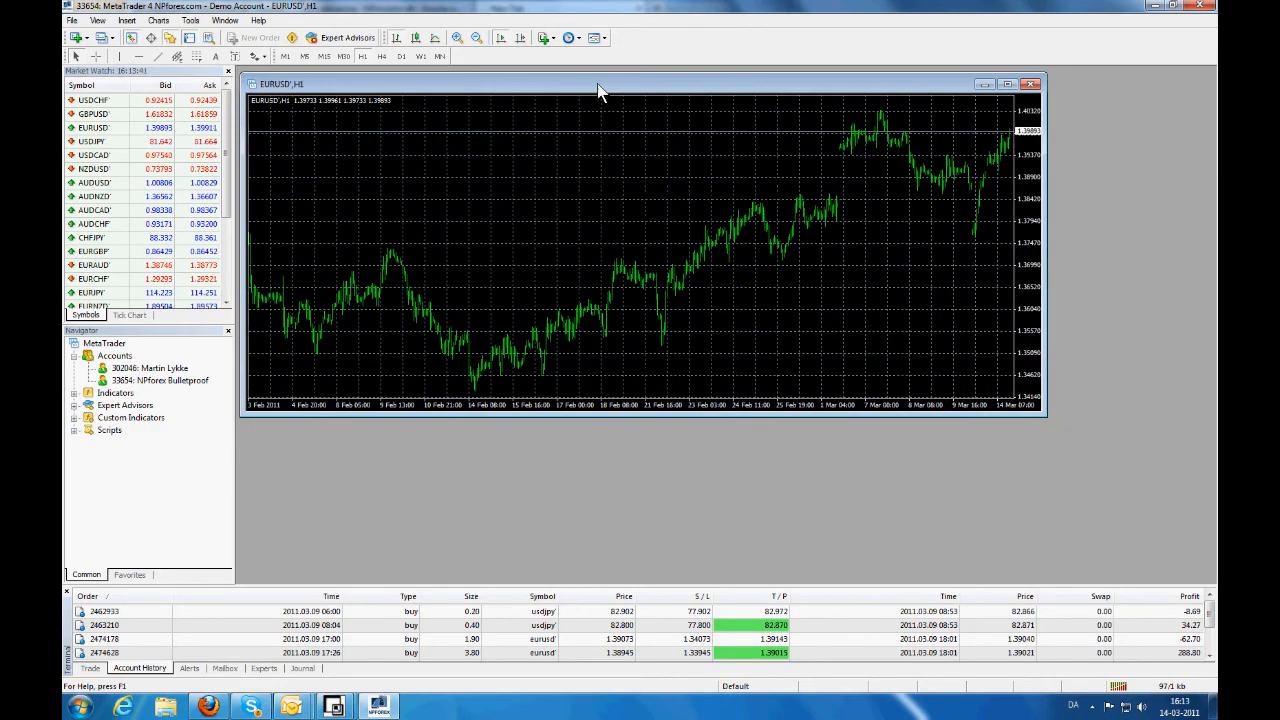
pyautogui.moveTo(533, 413); pyautogui.dragTo(523, 323)
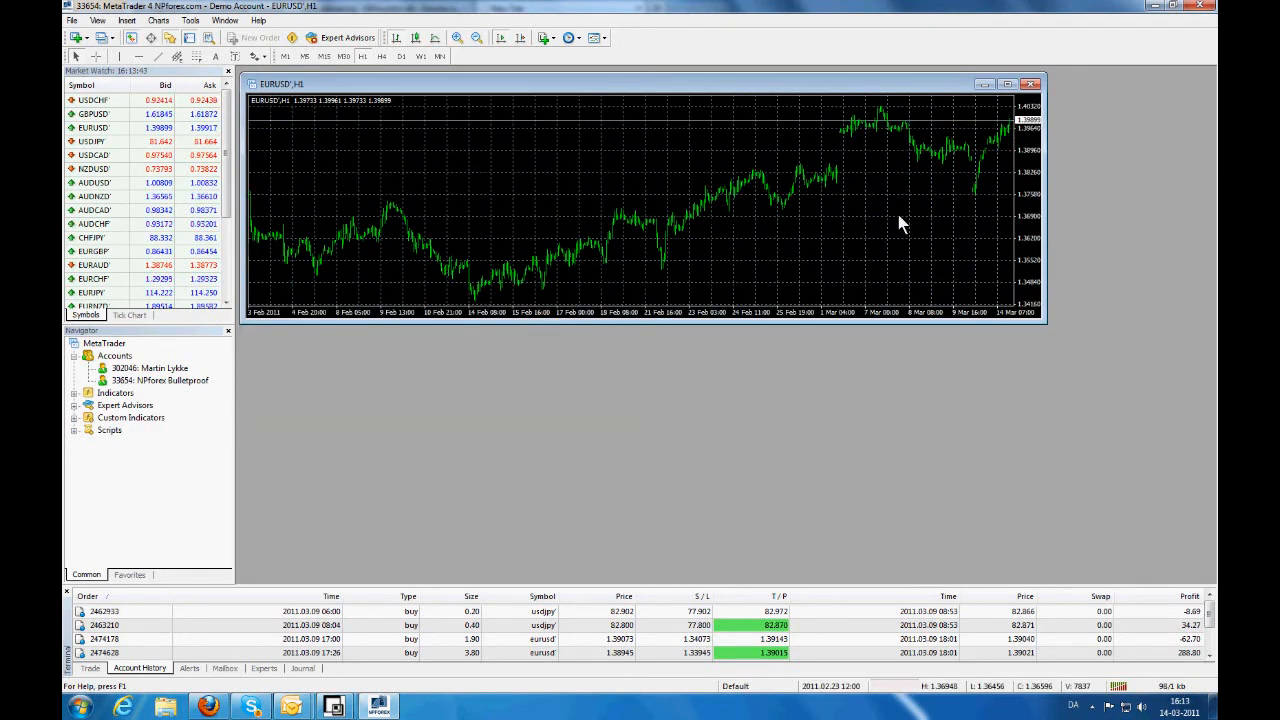
pyautogui.moveTo(1045, 192); pyautogui.dragTo(978, 189)
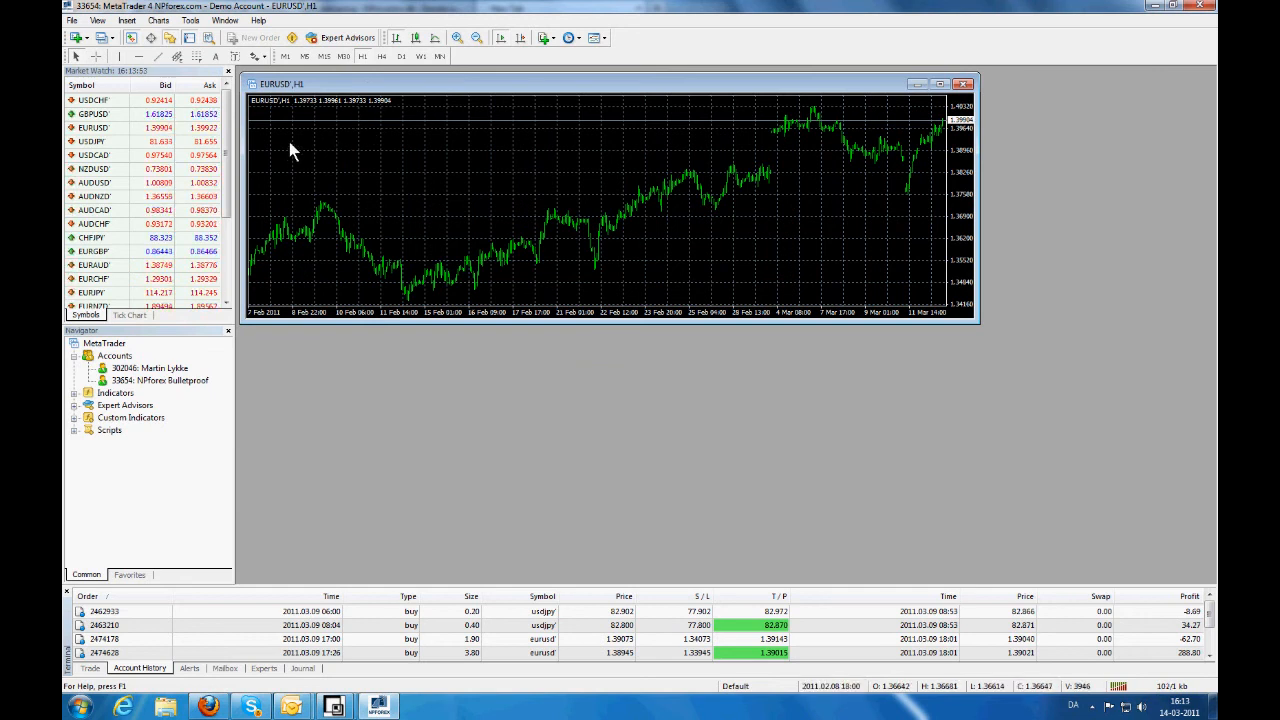
pyautogui.click(286, 57)
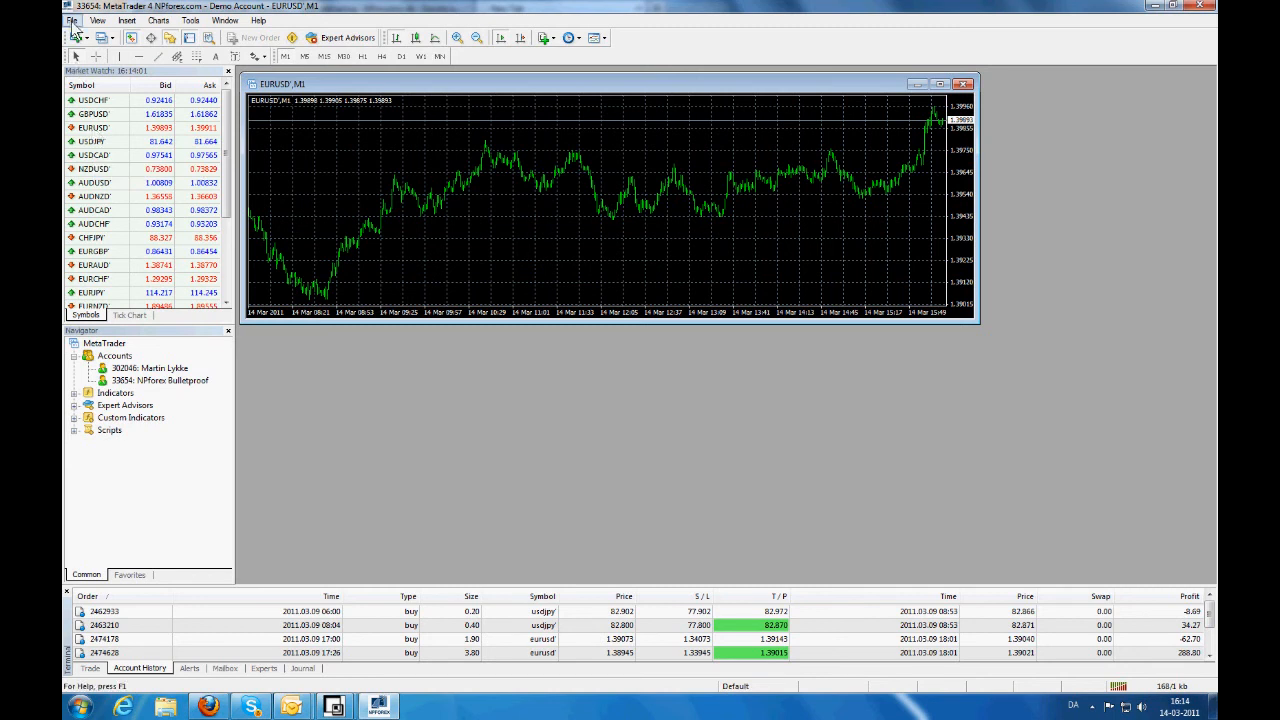
# - Open a new USDJPY chart and place it below the EURUSD chart
pyautogui.click(72, 20)
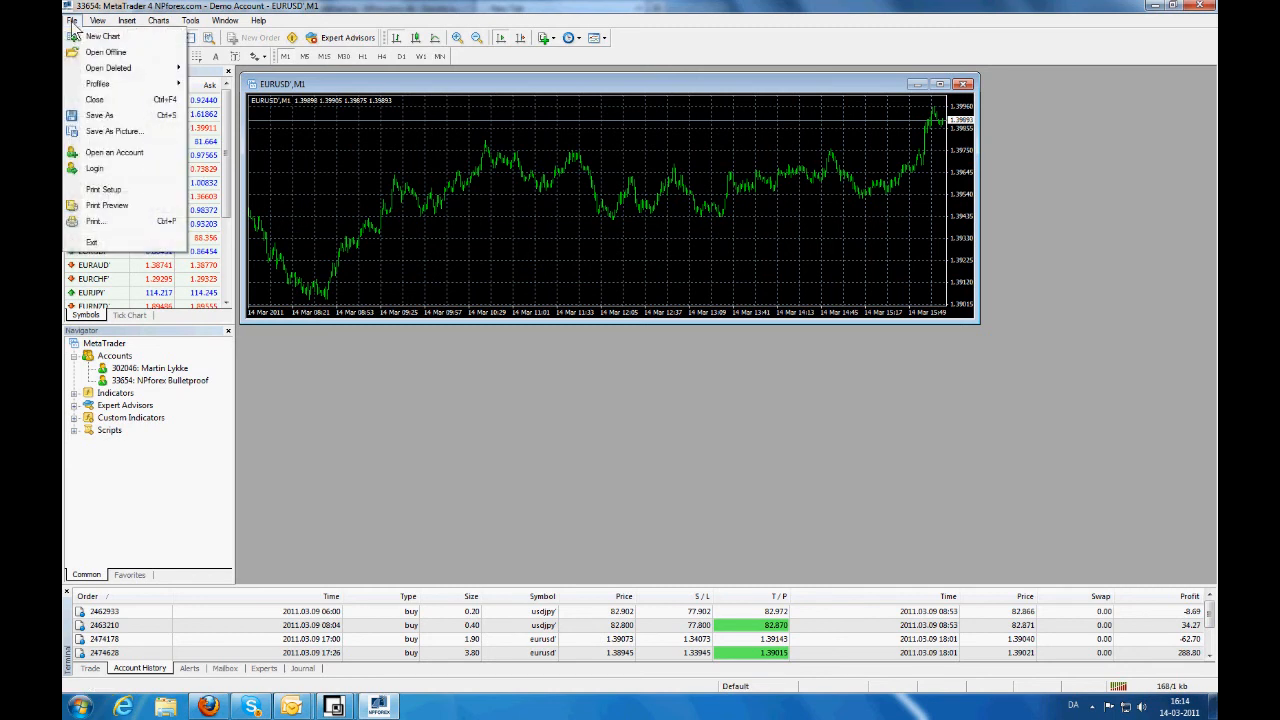
pyautogui.click(88, 38)
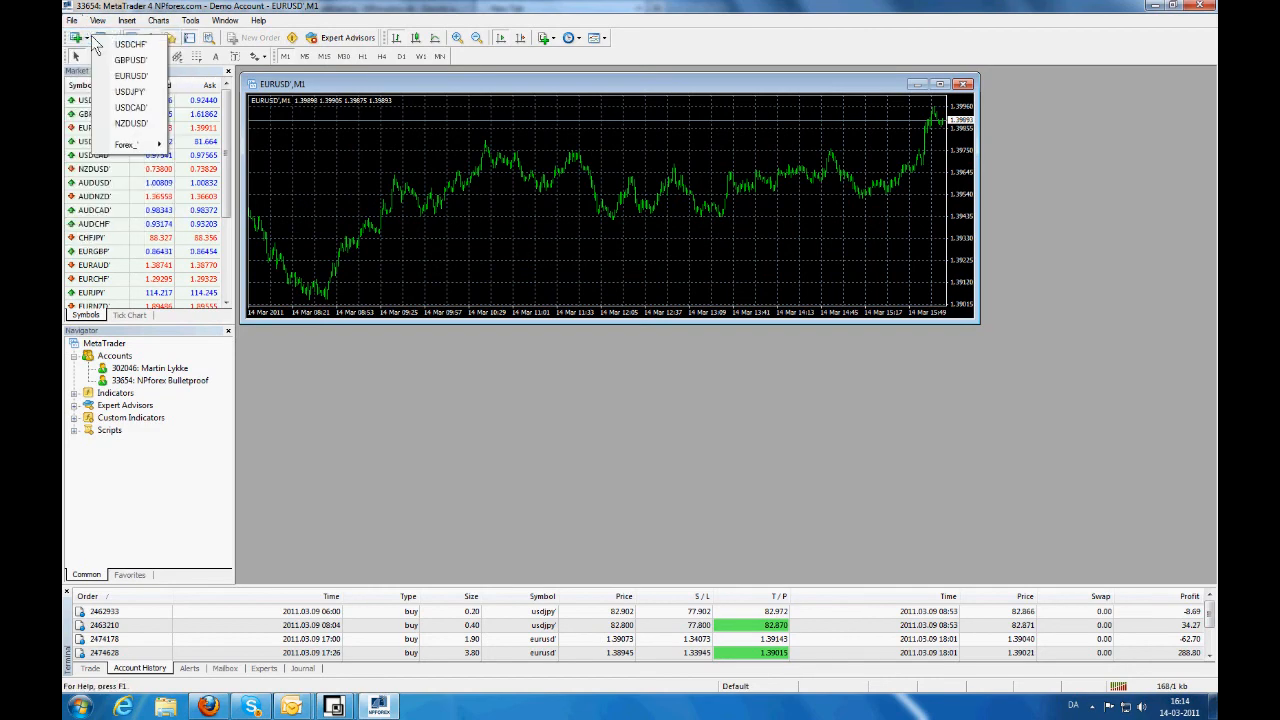
pyautogui.click(130, 93)
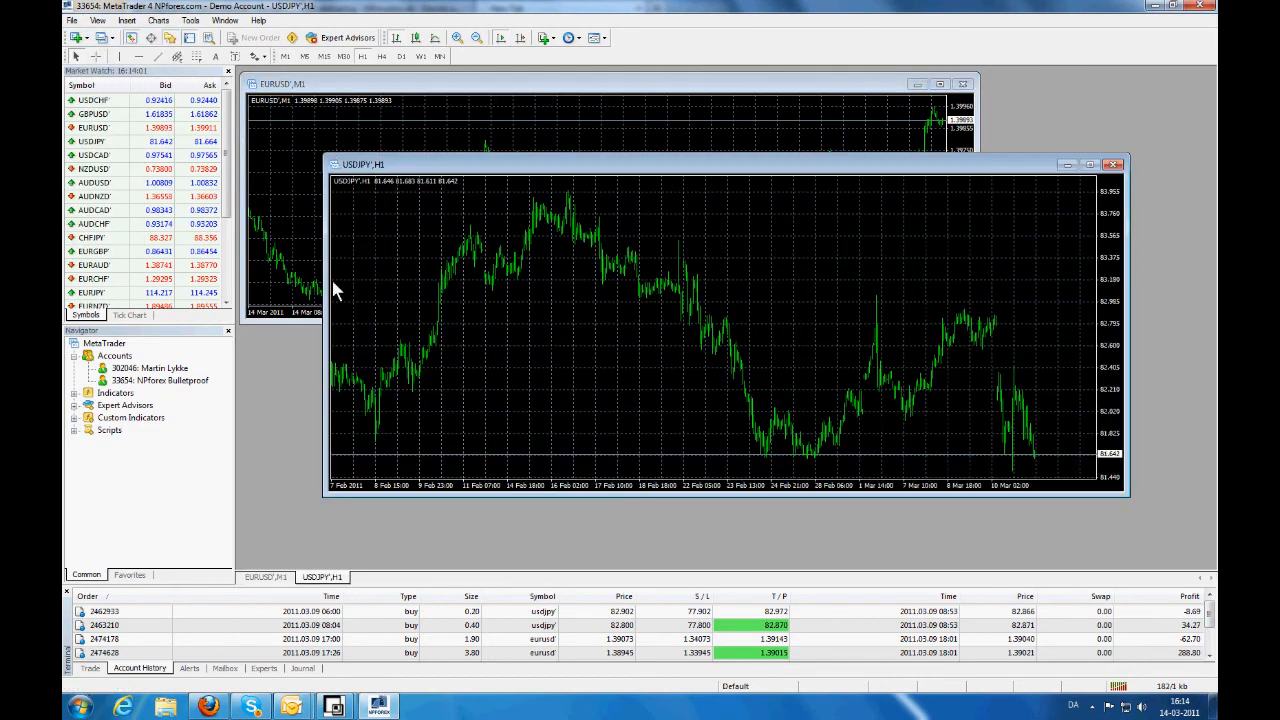
pyautogui.moveTo(718, 497); pyautogui.dragTo(721, 411)
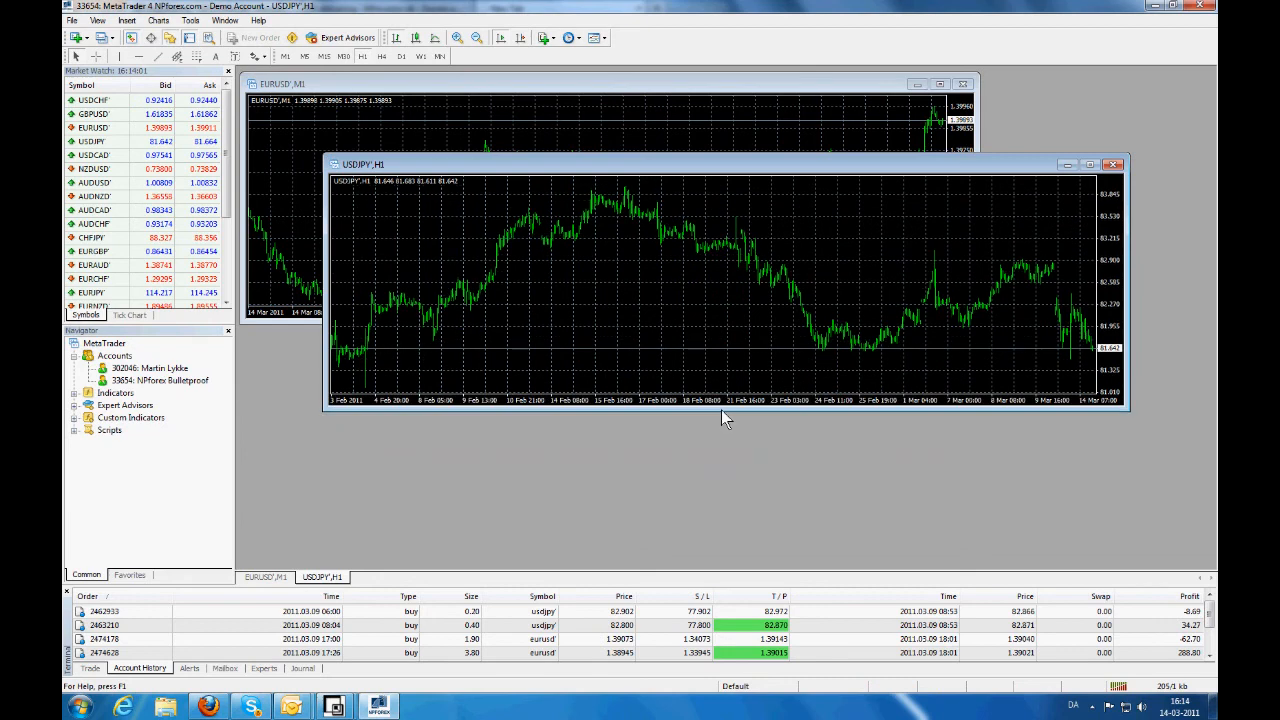
pyautogui.moveTo(709, 168); pyautogui.dragTo(631, 317)
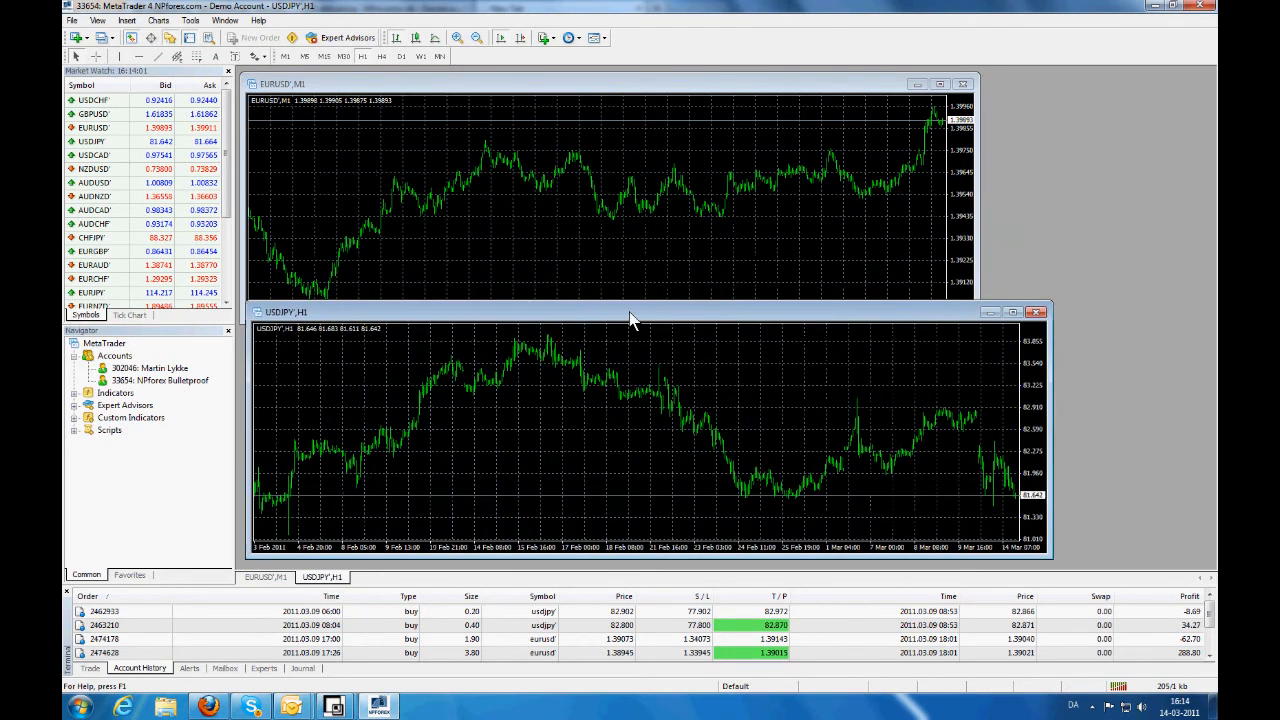
pyautogui.moveTo(611, 564); pyautogui.dragTo(610, 530)
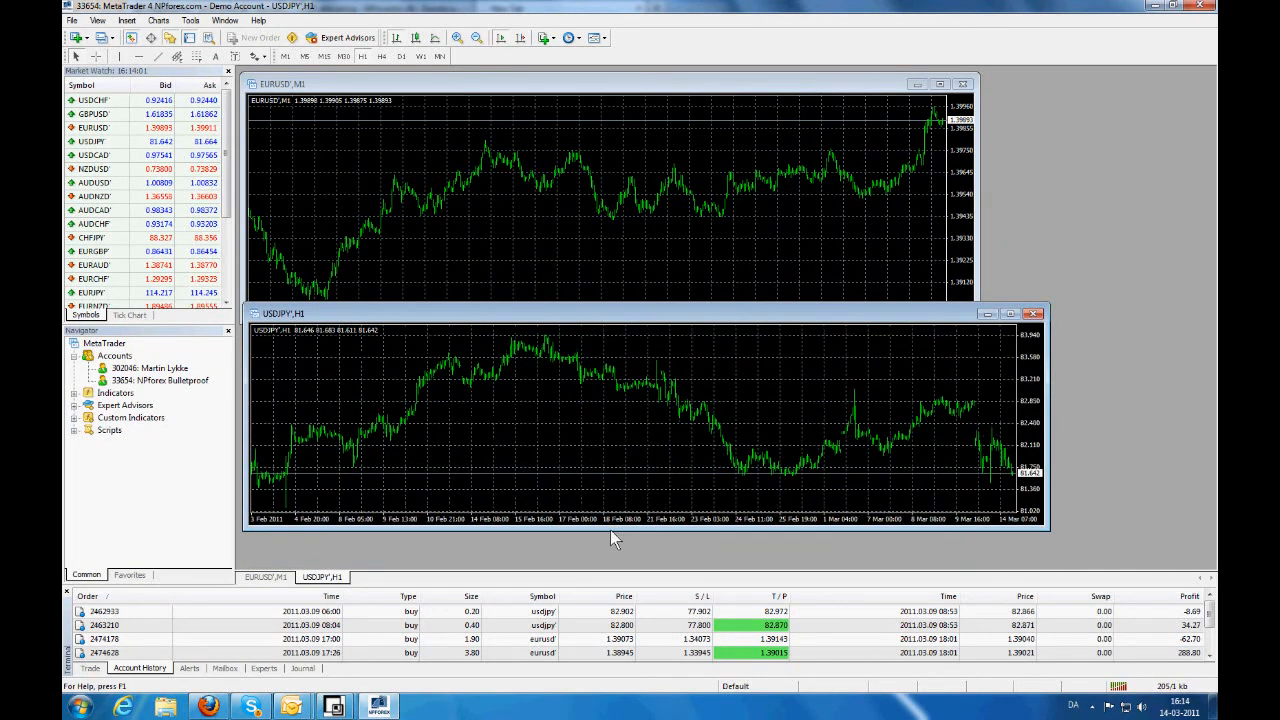
pyautogui.moveTo(588, 321); pyautogui.dragTo(586, 347)
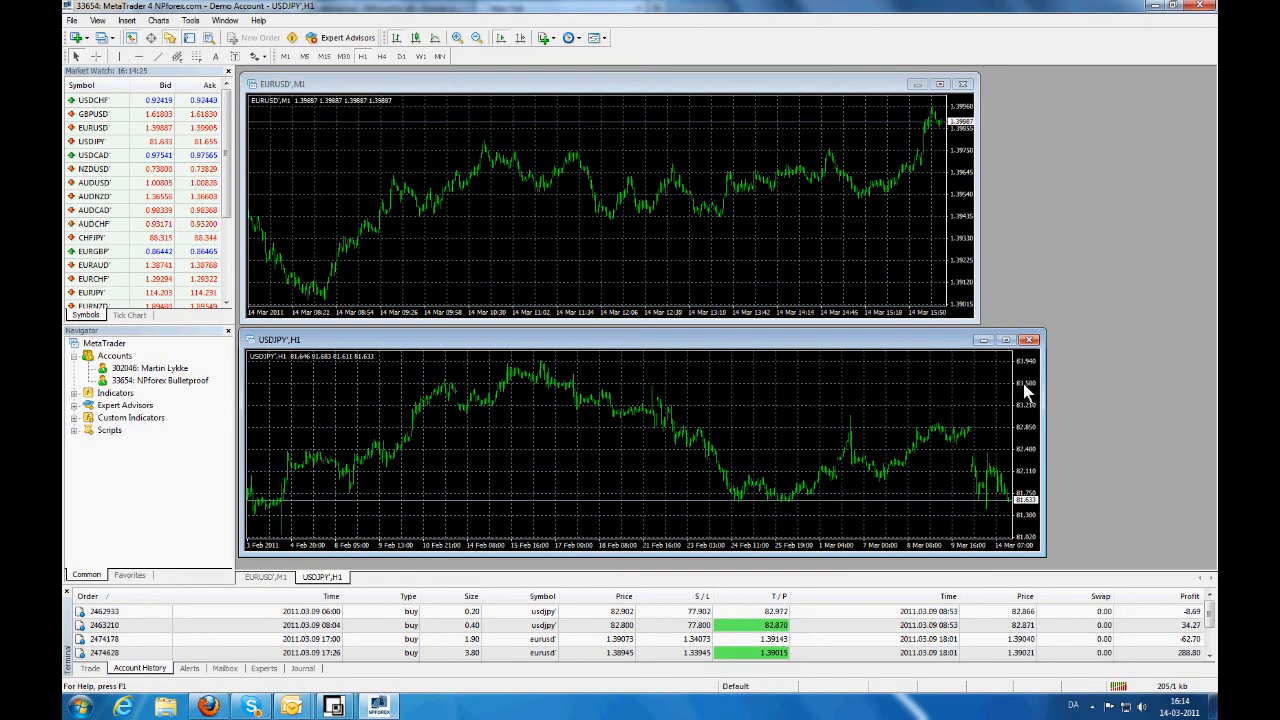
# - Widen the EURUSD chart to match, and switch USDJPY to M1 bars
pyautogui.moveTo(978, 290); pyautogui.dragTo(1046, 289)
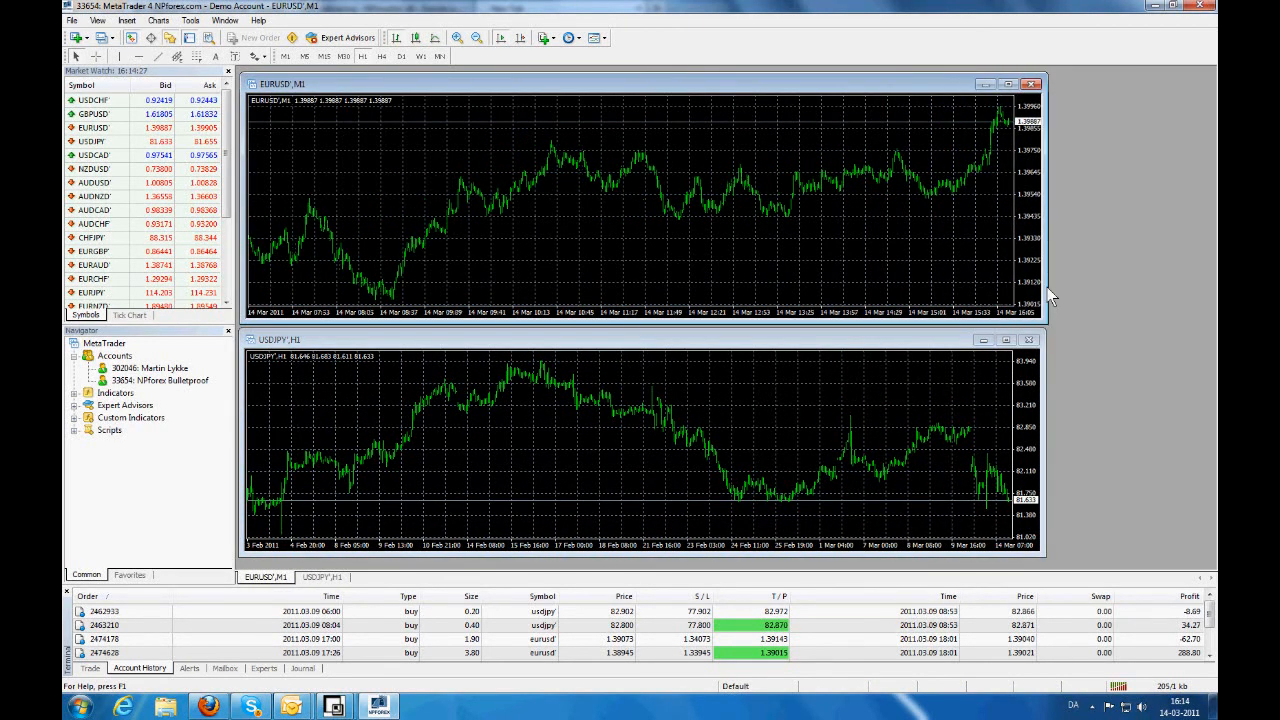
pyautogui.click(630, 465)
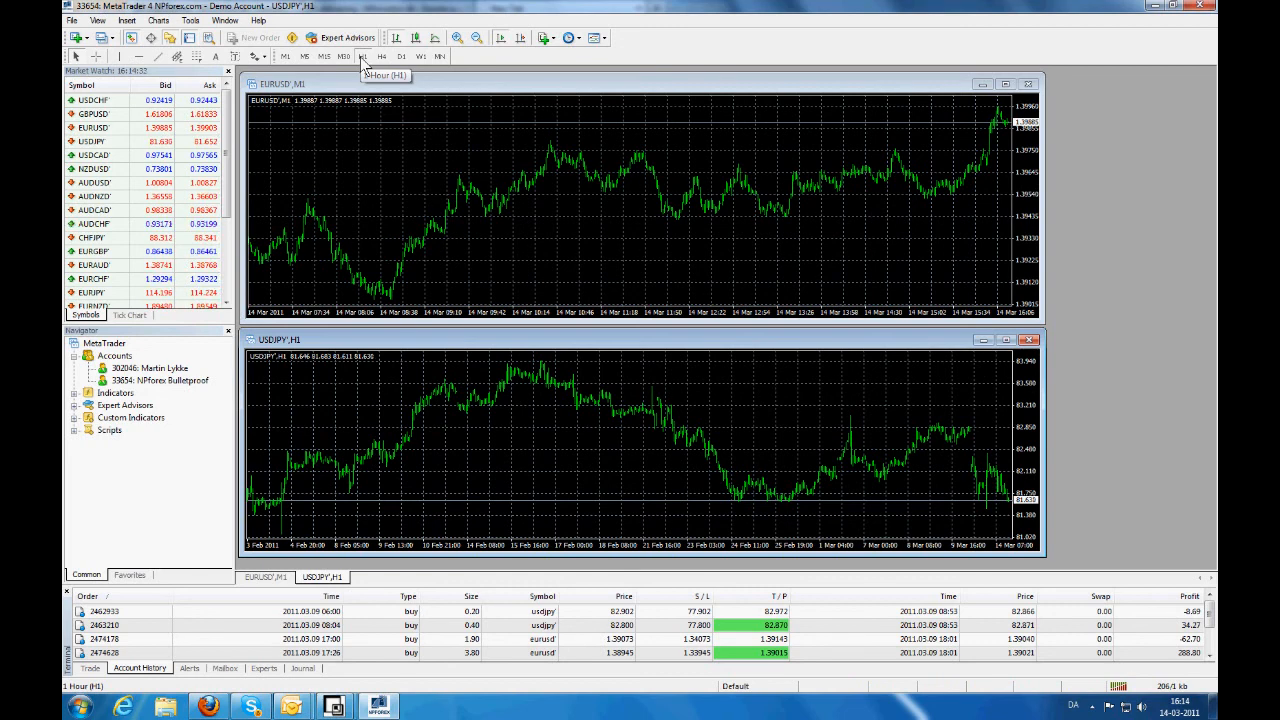
pyautogui.click(286, 57)
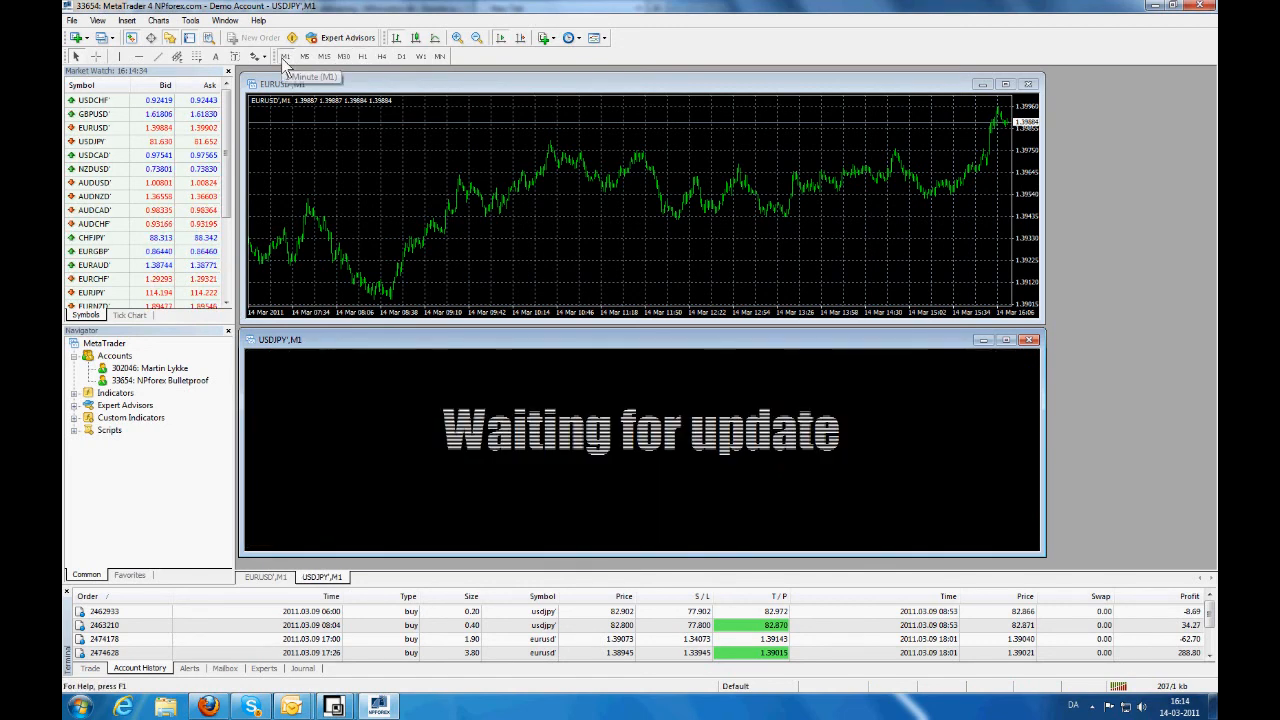